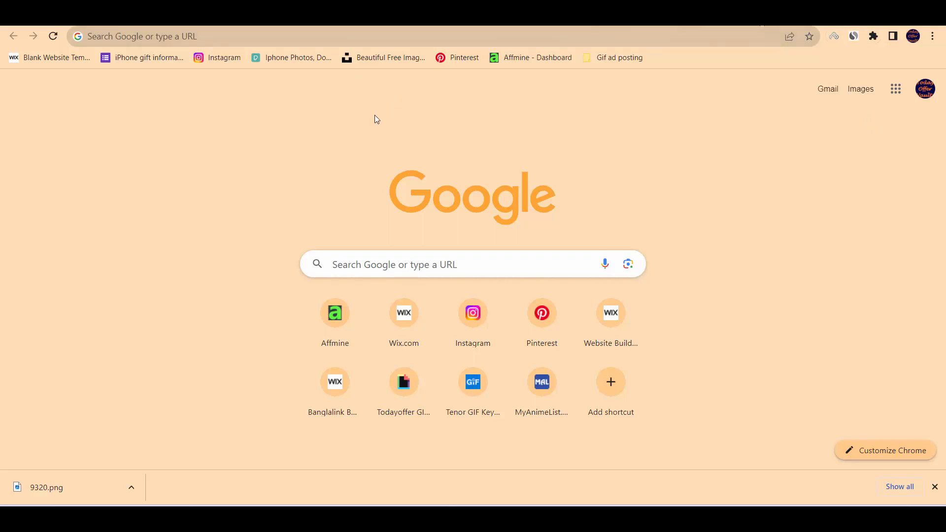
Search Google for "affmine login" and open Affmine's Publisher Login page.
left_click(349, 264)
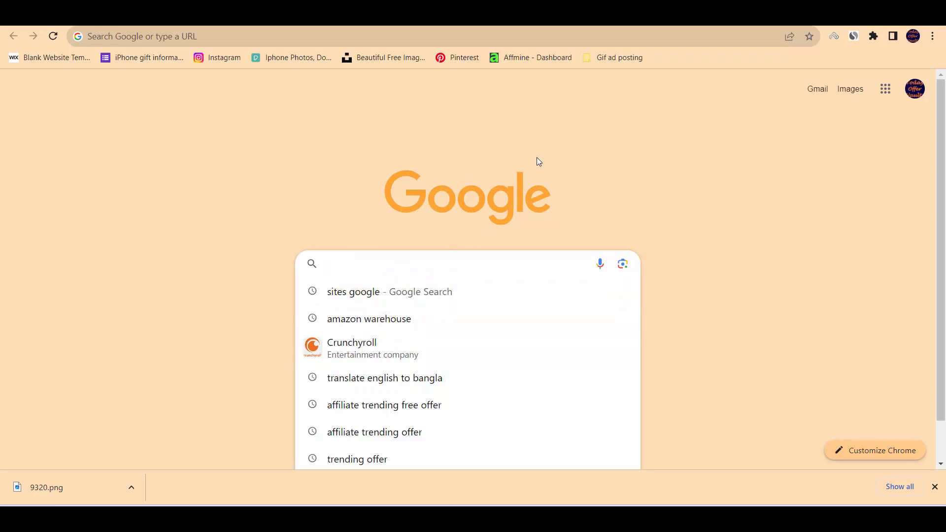
type("aff")
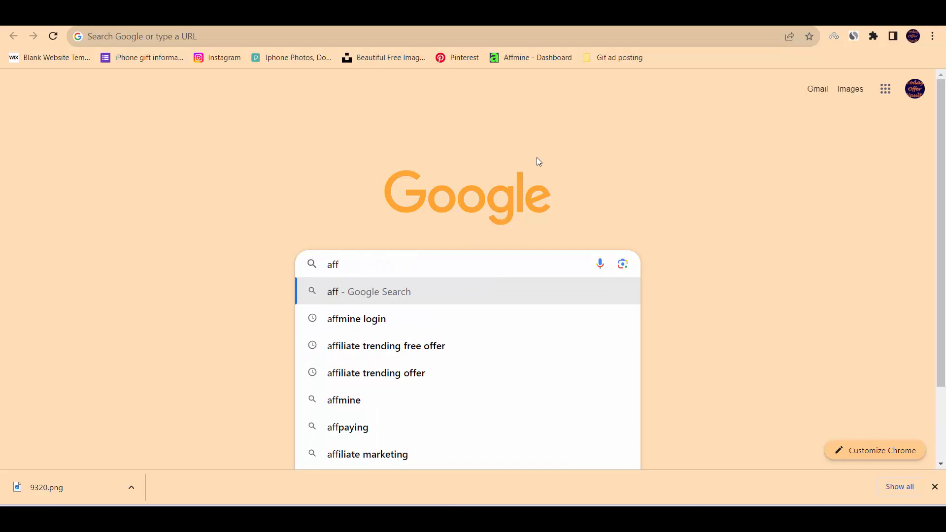
type("mine login")
key("Return")
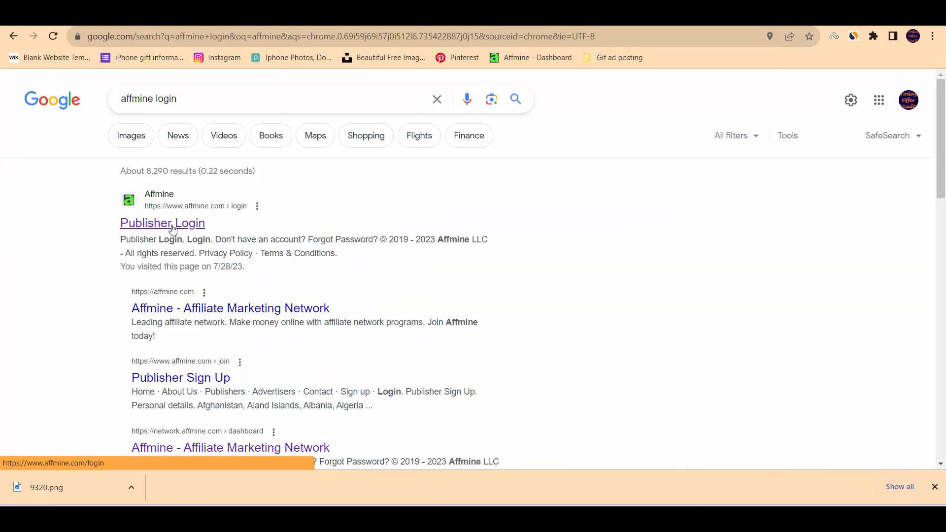
left_click(172, 226)
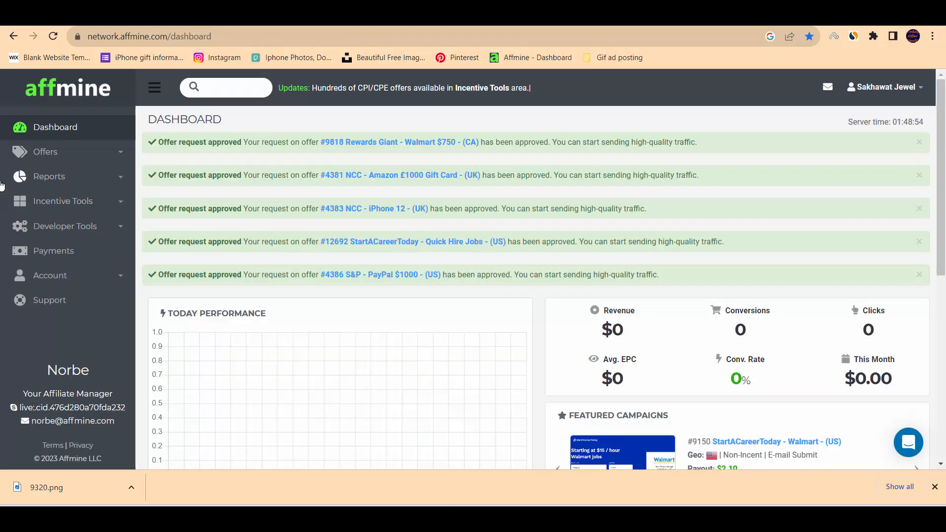
Glance over the dashboard's campaign updates and open the Browse list of offers.
scroll(376, 274, "down", 7)
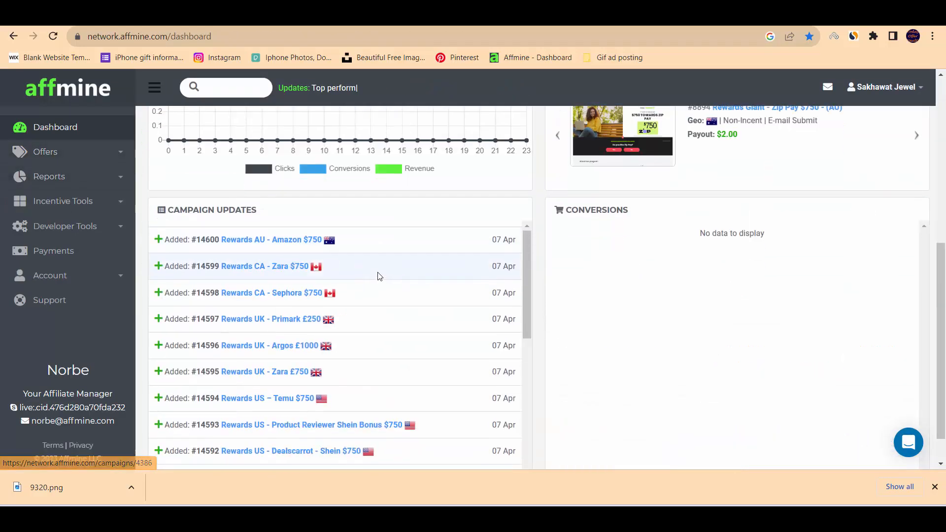
scroll(367, 282, "up", 7)
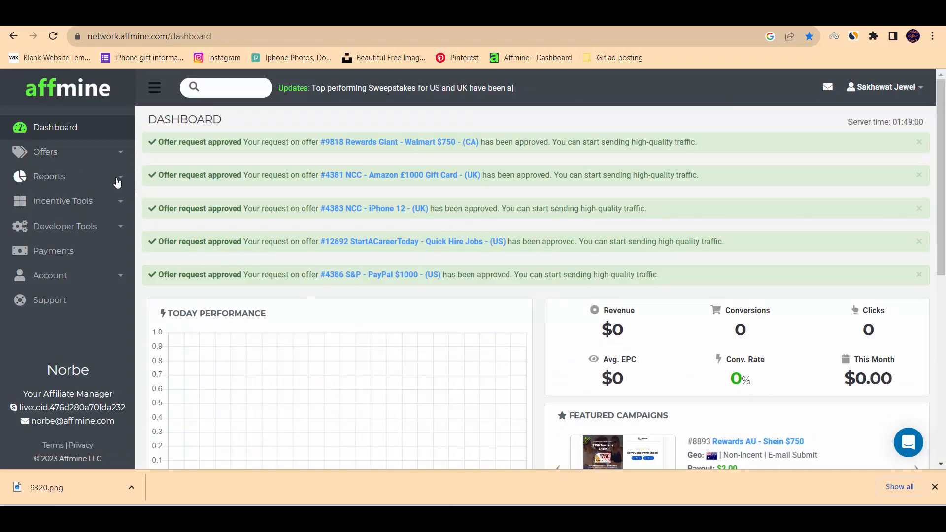
left_click(44, 153)
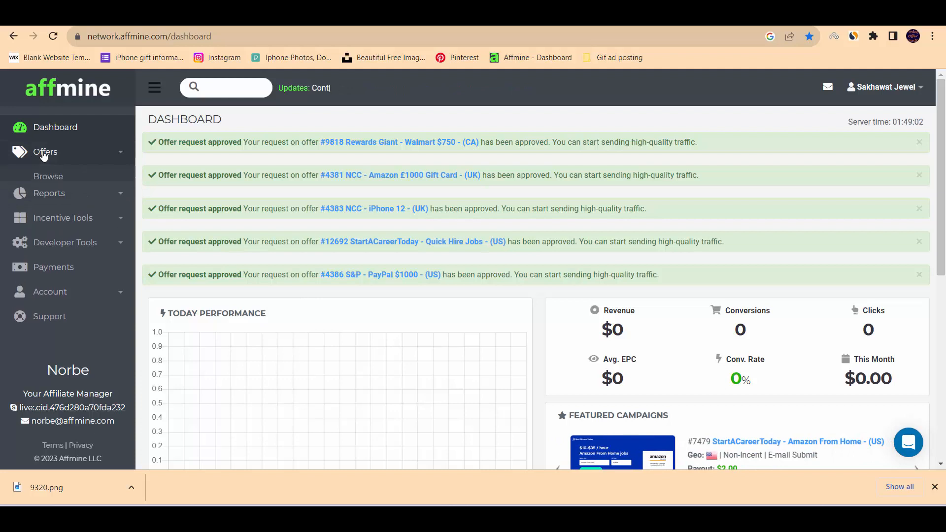
left_click(54, 177)
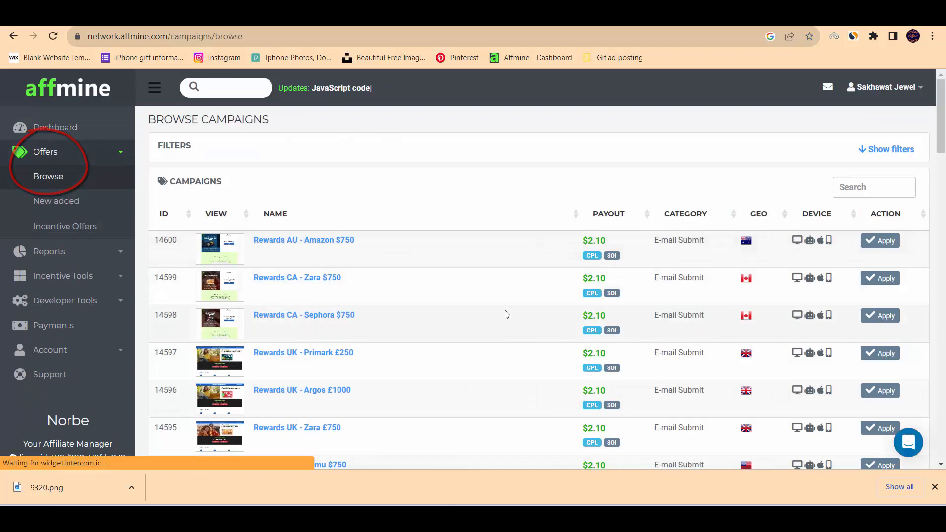
Look through the campaigns' payouts and countries, and view the details of the Rewards CA - Zara $750 offer.
scroll(509, 317, "down", 2)
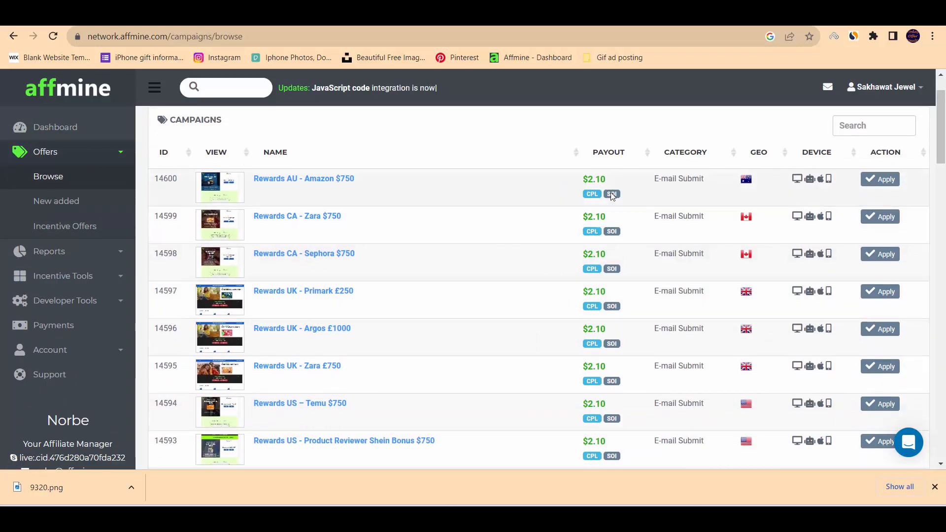
scroll(591, 222, "down", 8)
scroll(613, 220, "down", 20)
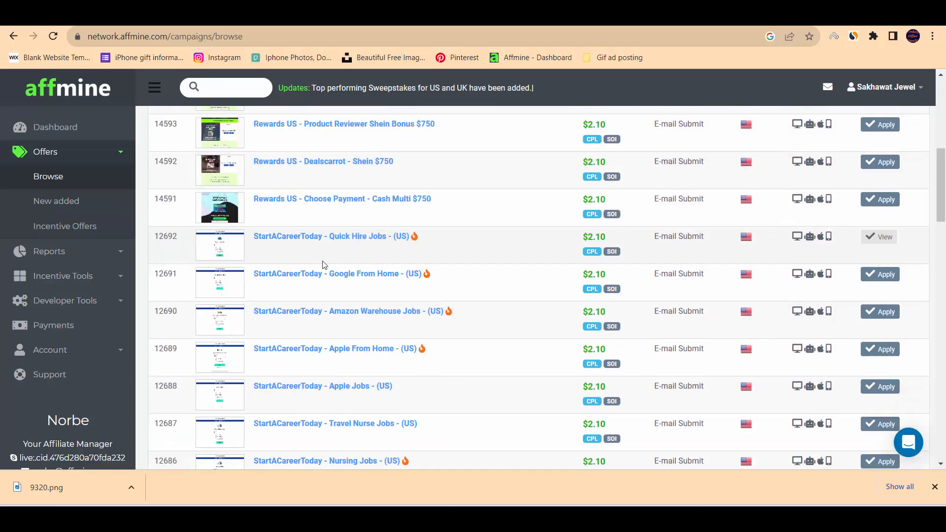
scroll(323, 265, "down", 7)
scroll(323, 267, "up", 15)
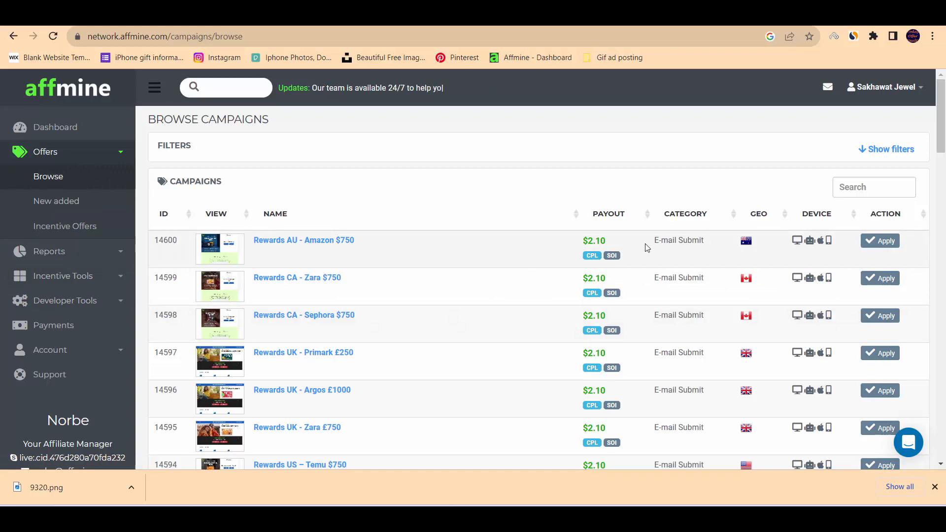
left_click(296, 281)
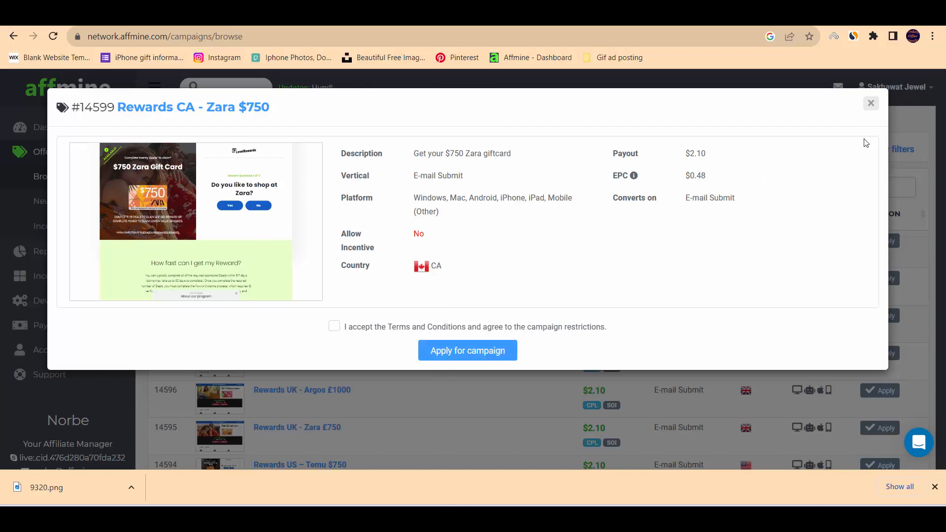
left_click(871, 102)
Open the StartACareerToday - Quick Hire Jobs - (US) campaign, review its details and select its tracking URL.
scroll(638, 368, "down", 5)
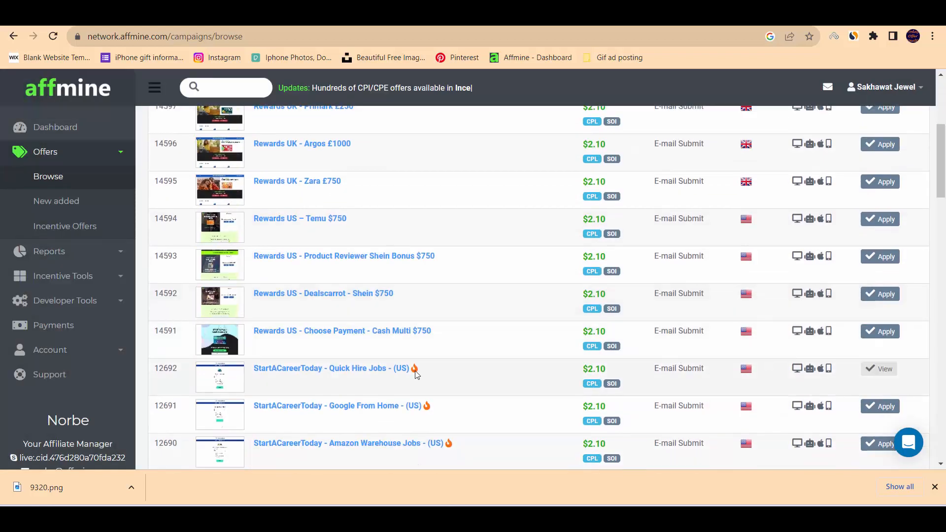
left_click(340, 371)
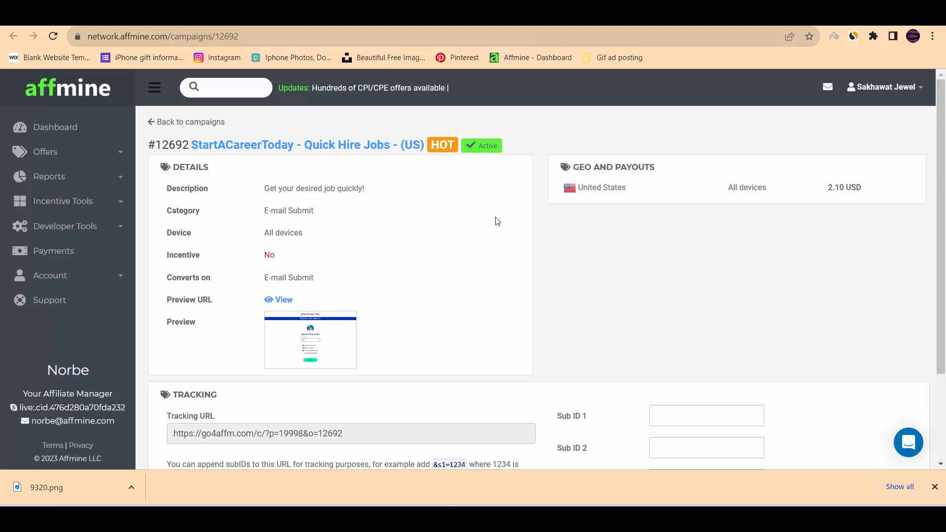
scroll(395, 294, "down", 2)
scroll(384, 290, "up", 2)
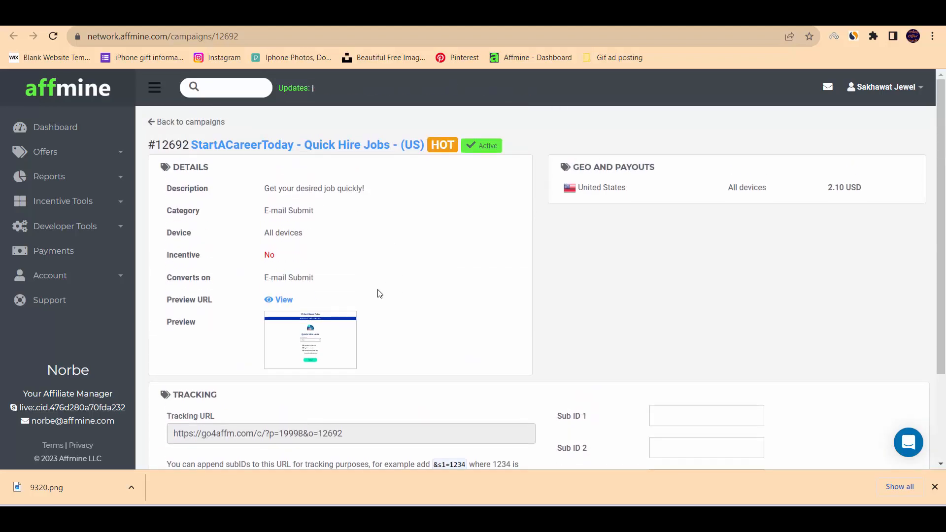
scroll(428, 308, "down", 2)
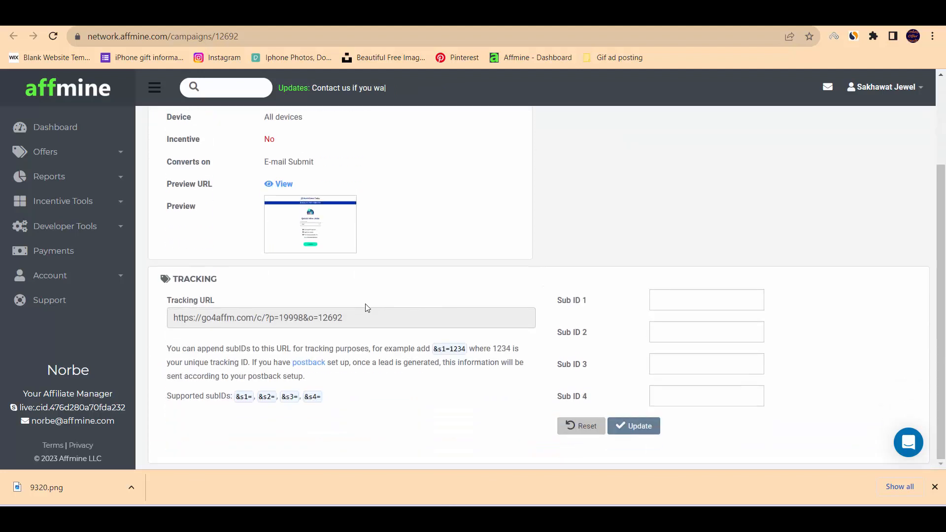
left_click(367, 316)
left_click_drag(358, 326, 171, 318)
scroll(458, 219, "up", 3)
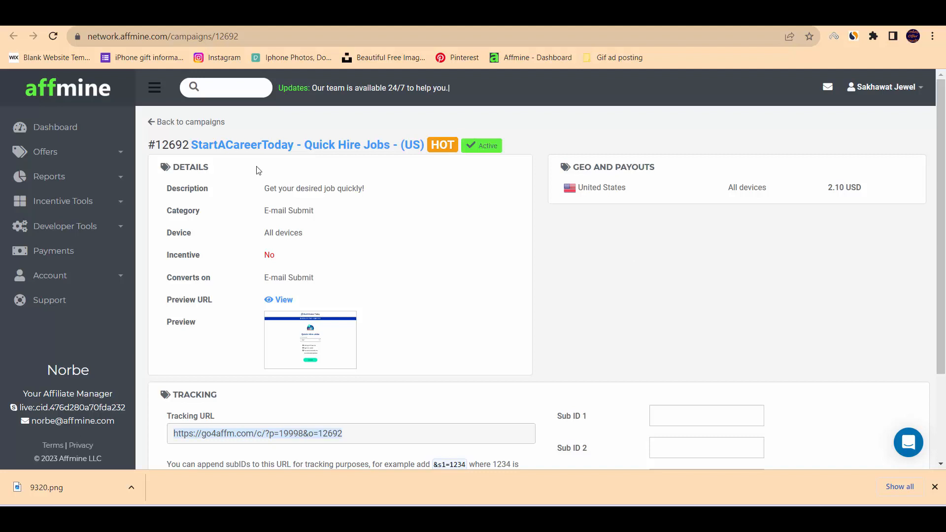
Go to the Content Locker section of the incentive tools and start a new content locker.
left_click(122, 210)
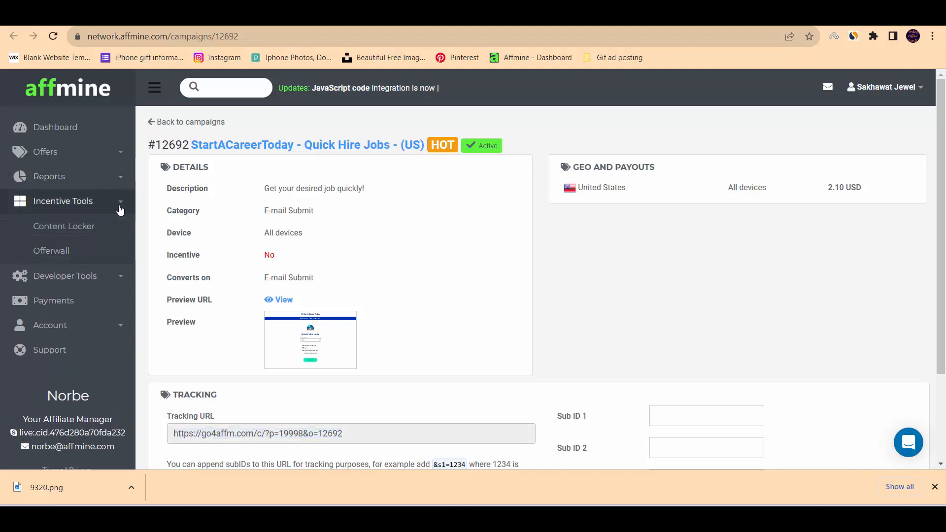
left_click(77, 231)
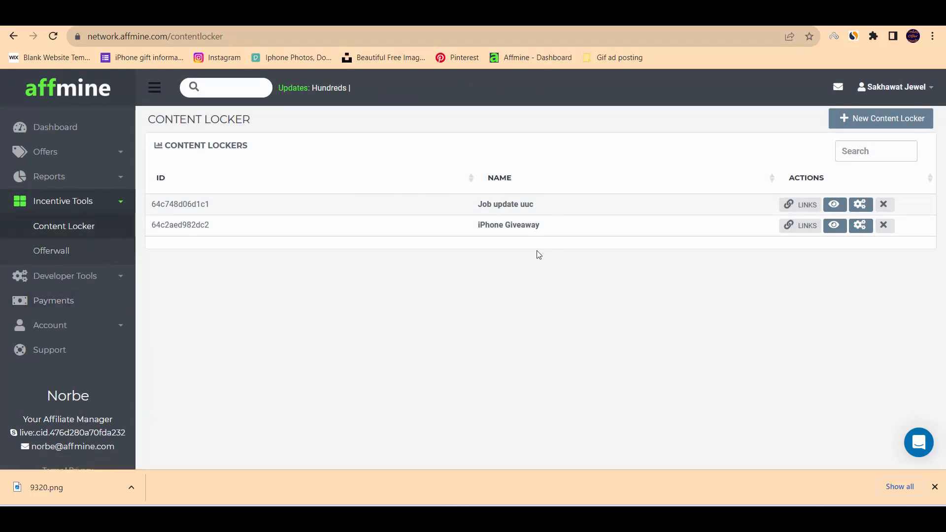
left_click(59, 227)
left_click(890, 121)
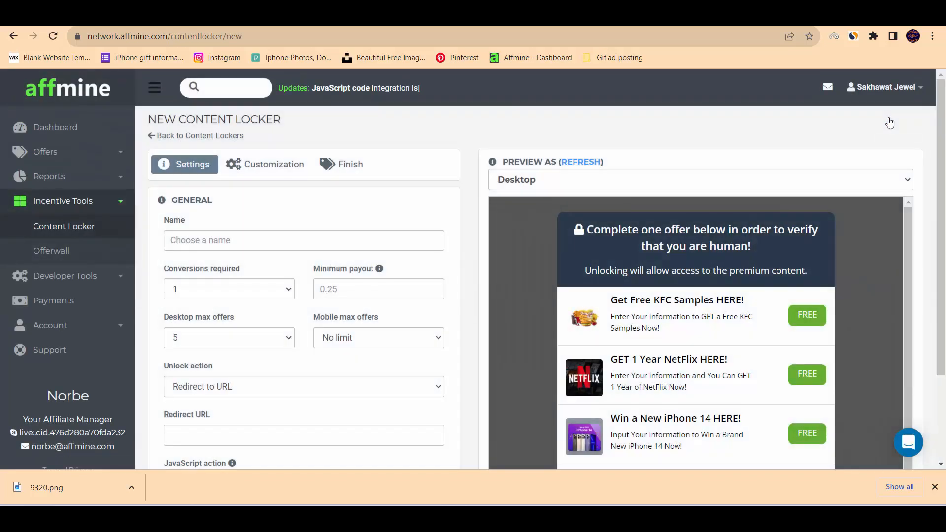
Examine the desktop preview of the new content locker and the offers it lists, along with the general settings.
scroll(697, 258, "down", 2)
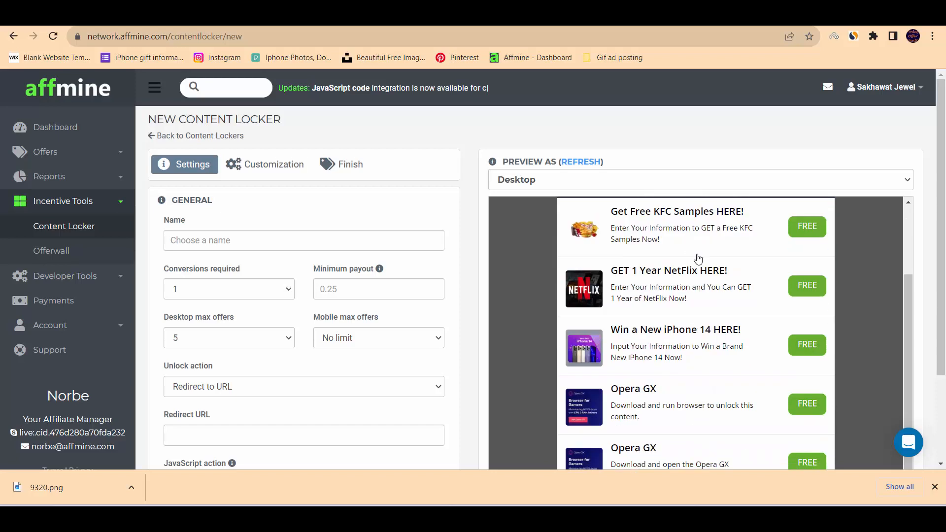
scroll(698, 259, "up", 2)
scroll(880, 289, "down", 5)
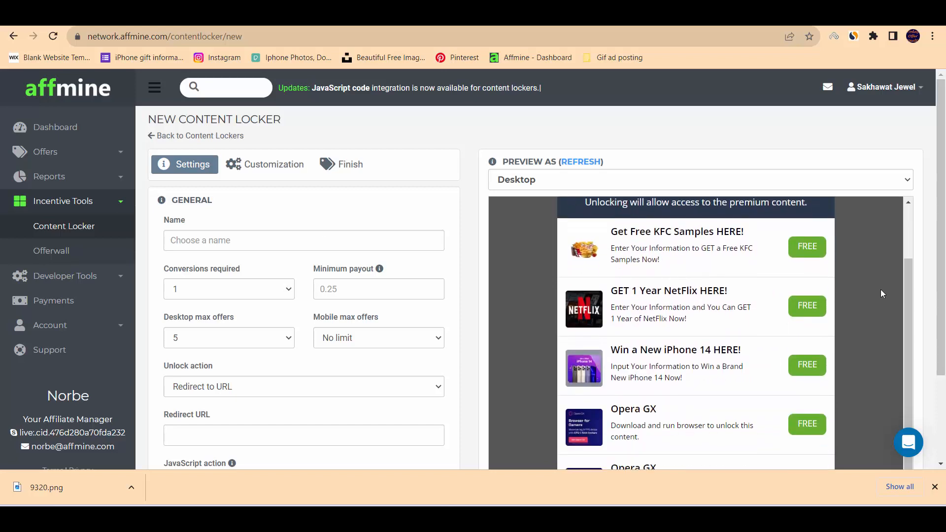
scroll(710, 276, "up", 3)
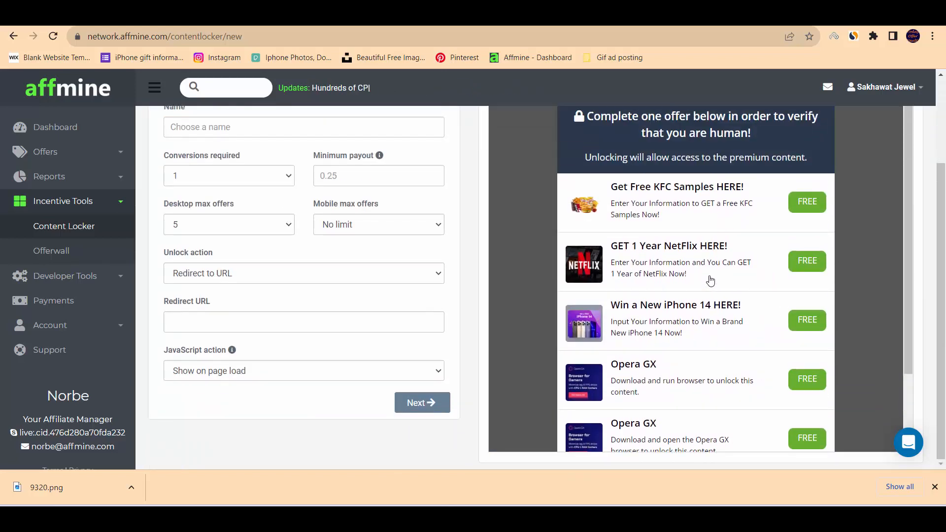
scroll(676, 267, "down", 2)
scroll(667, 270, "up", 2)
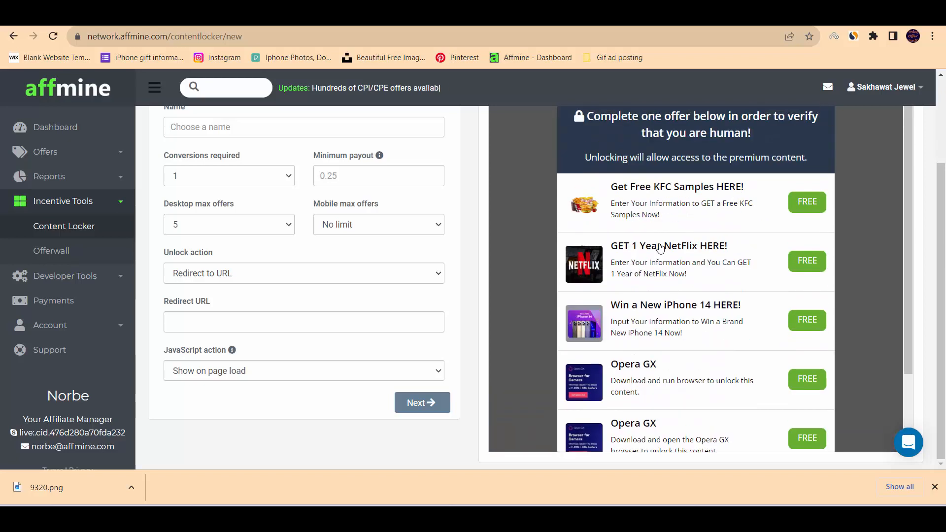
scroll(562, 260, "up", 3)
scroll(561, 254, "down", 2)
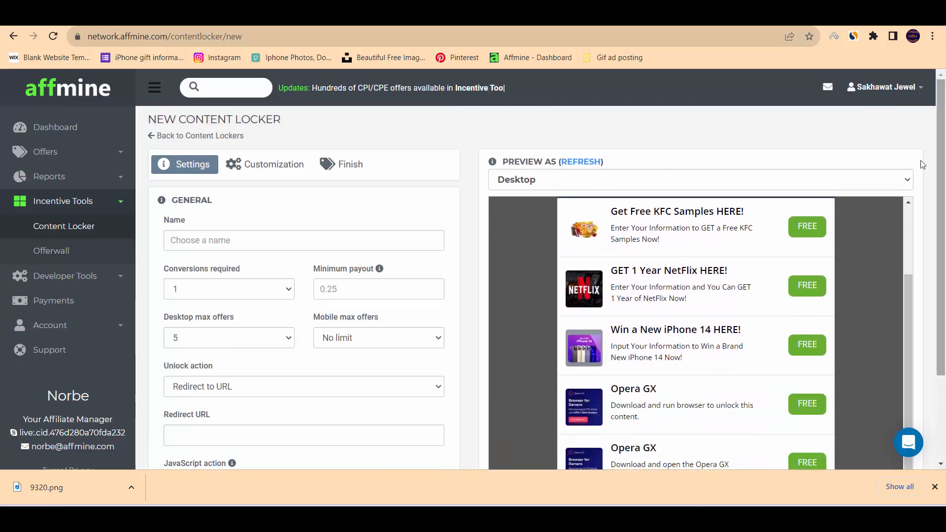
scroll(413, 223, "down", 3)
scroll(246, 220, "up", 3)
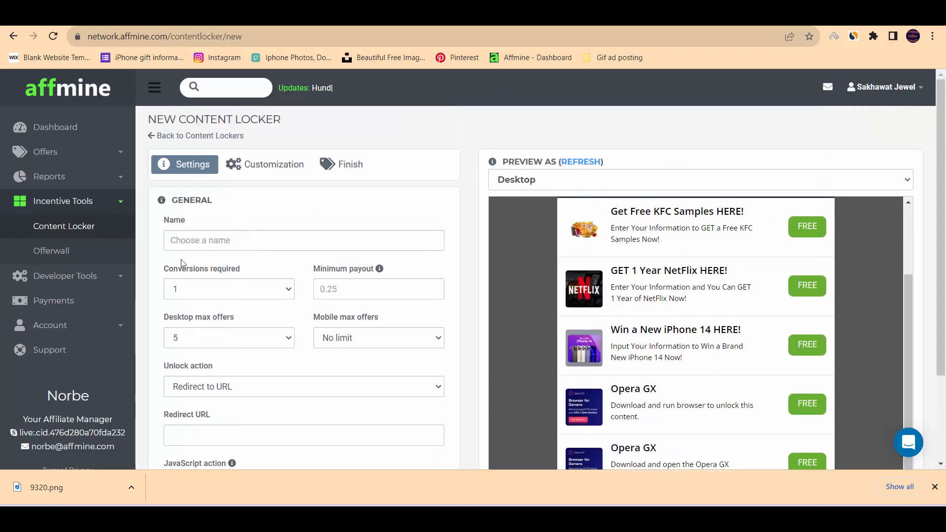
Name the content locker "Gift Card offer".
left_click(234, 241)
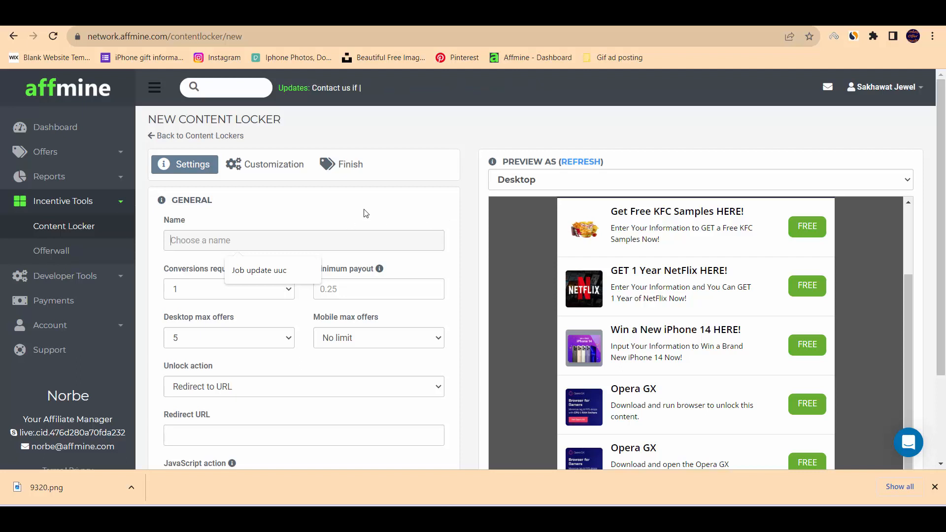
type("Gift")
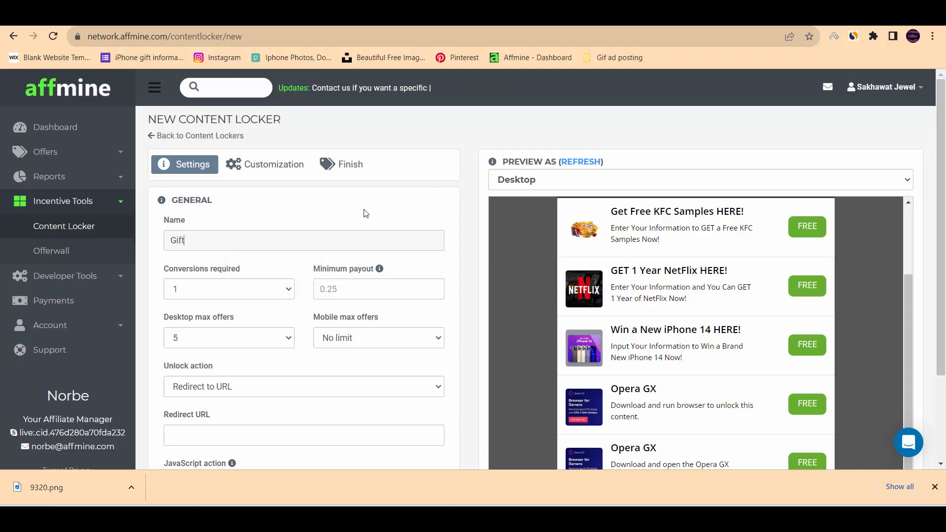
type(" Card offer")
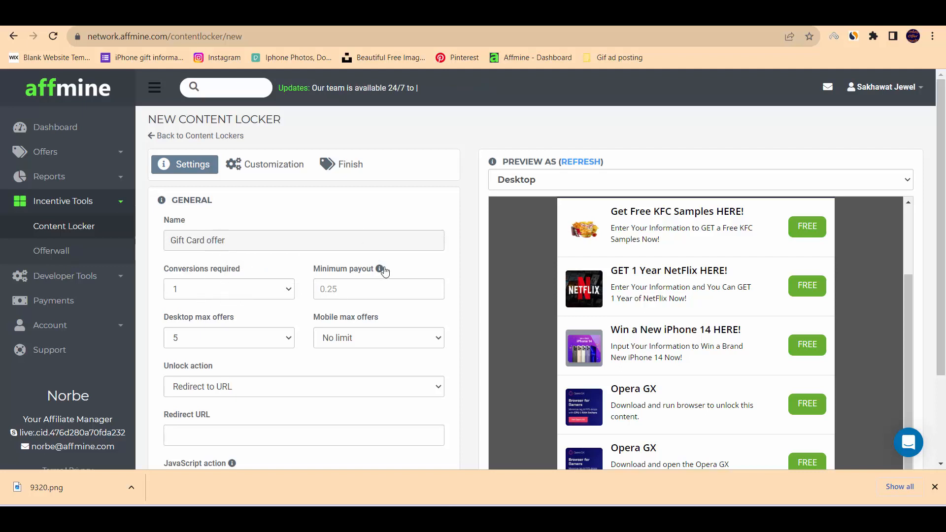
Set the content locker's minimum payout to 0.01 and choose 1 for the conversions required.
scroll(381, 246, "down", 1)
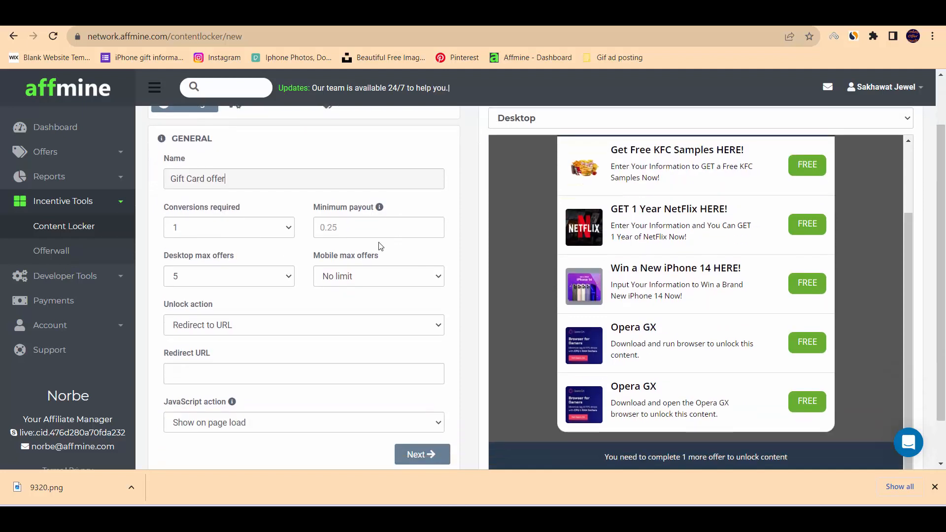
left_click(346, 228)
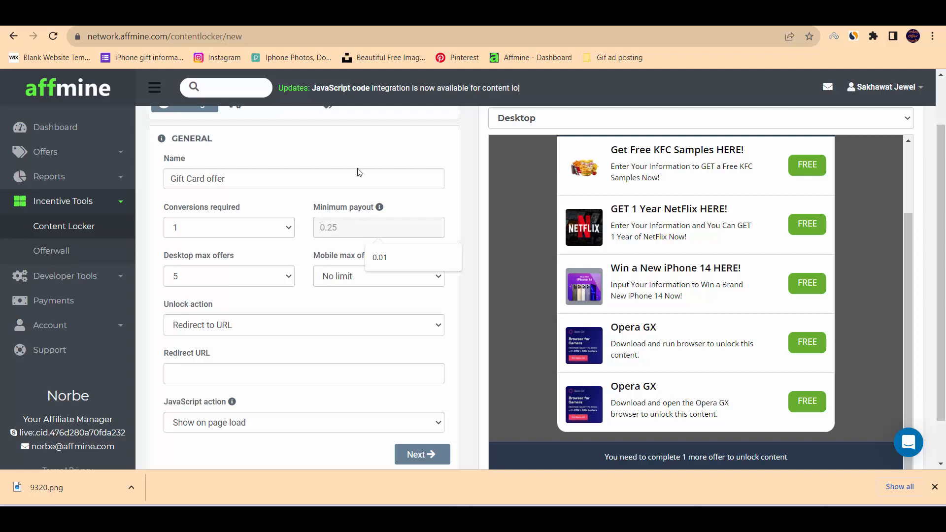
left_click(434, 207)
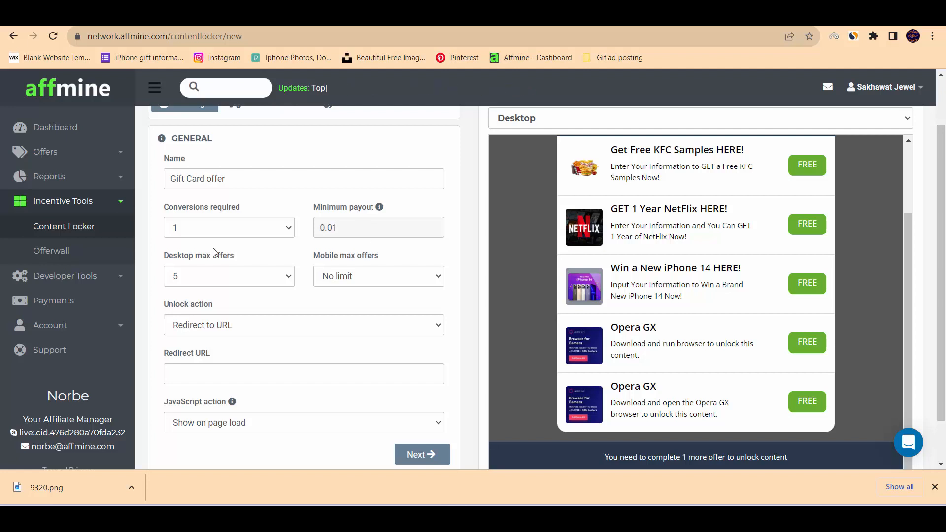
left_click(289, 230)
left_click(289, 230)
scroll(281, 270, "down", 1)
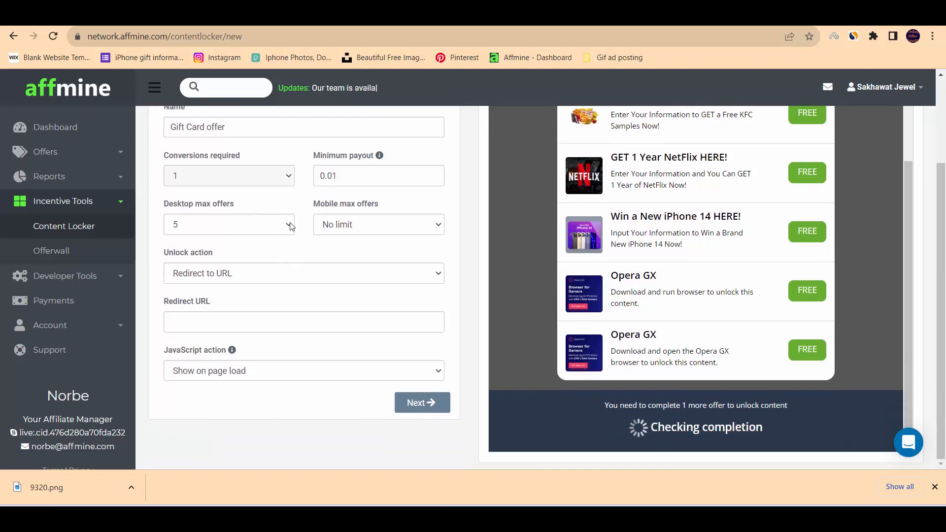
Choose 5 for the content locker's desktop max offers and check the redirect URL field.
left_click(290, 226)
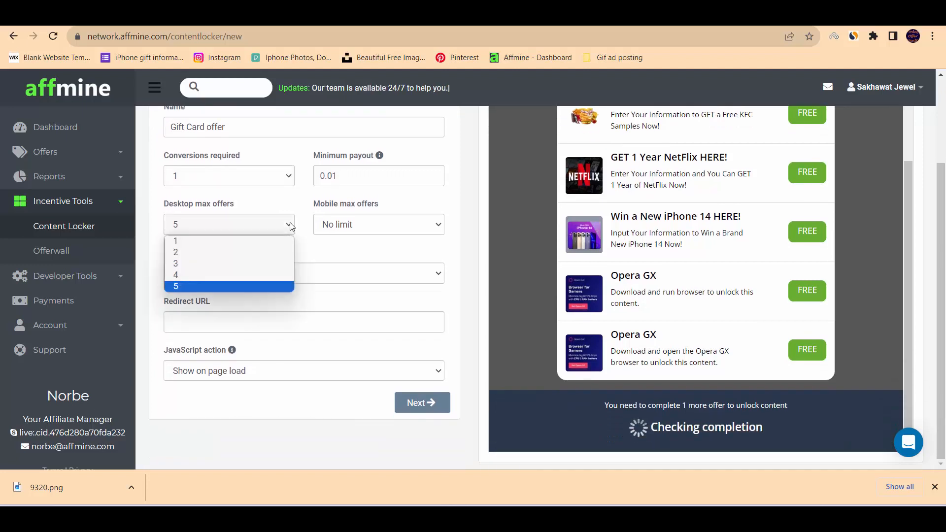
left_click(221, 288)
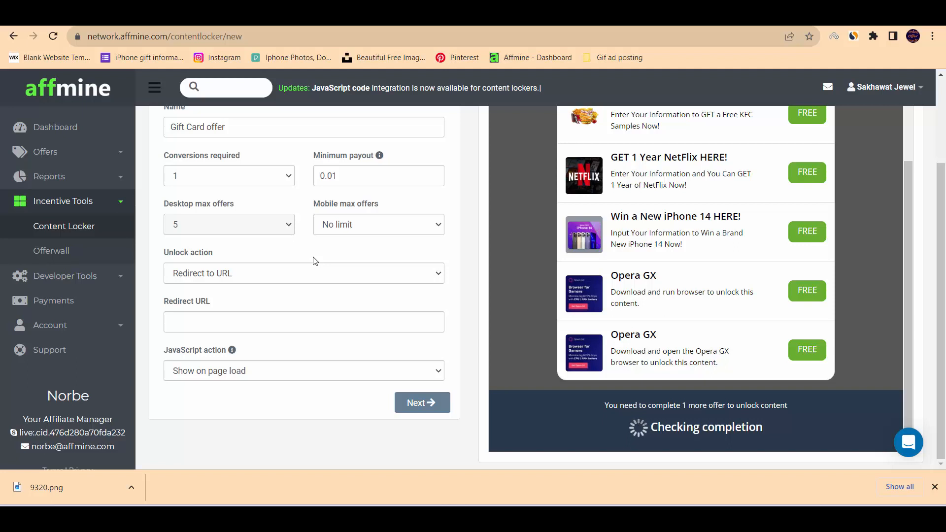
left_click(191, 323)
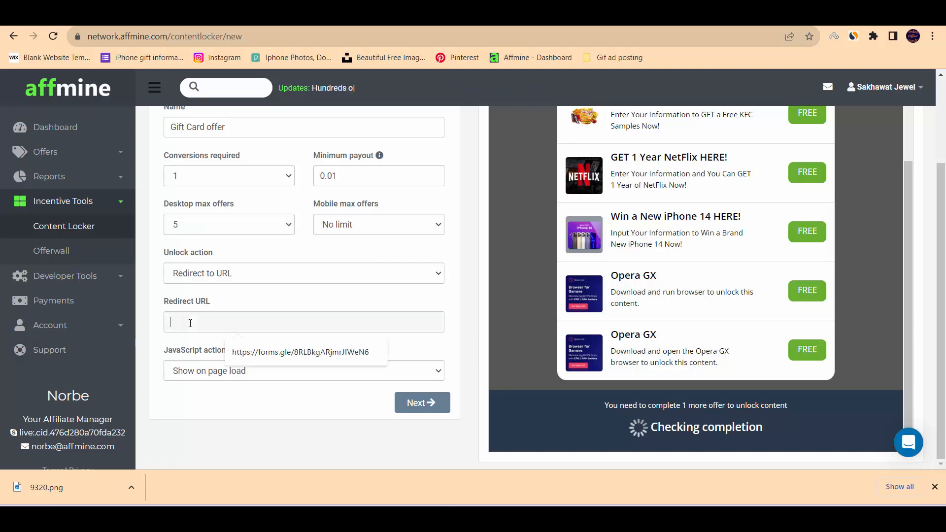
left_click(361, 306)
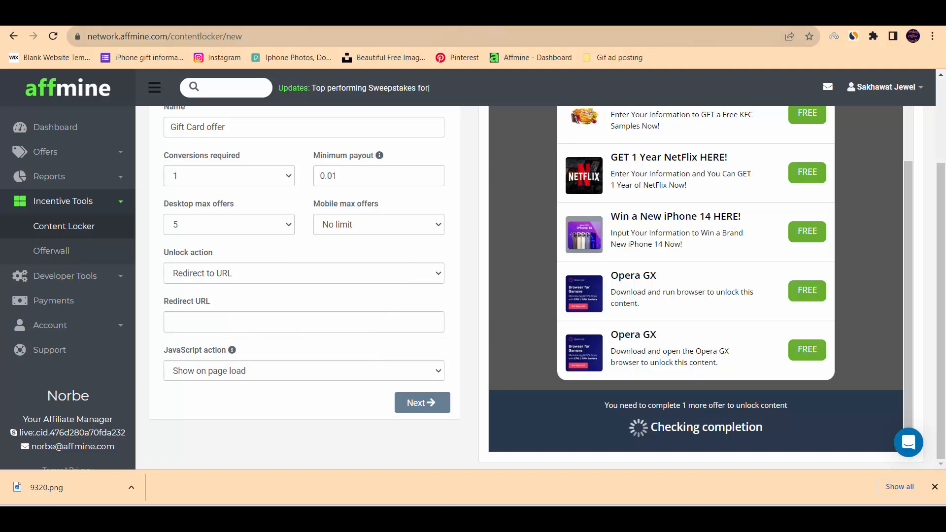
Search the web for "google form create" in a new browser tab and start a blank Google Form.
left_click(461, 16)
type("g")
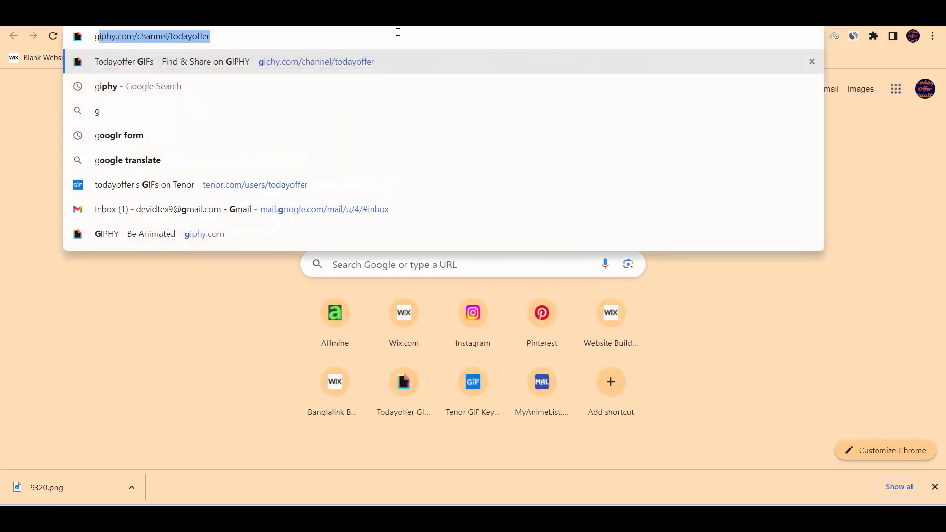
type("oggle for")
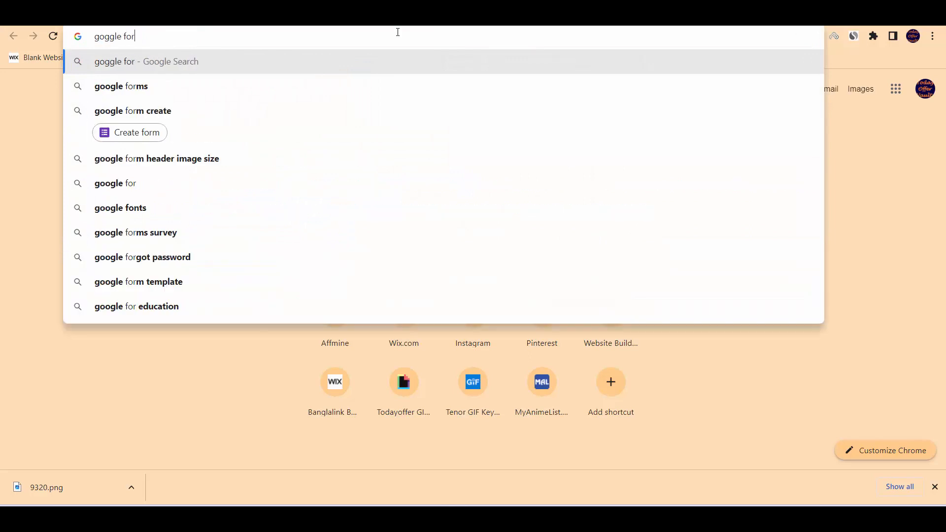
left_click(134, 108)
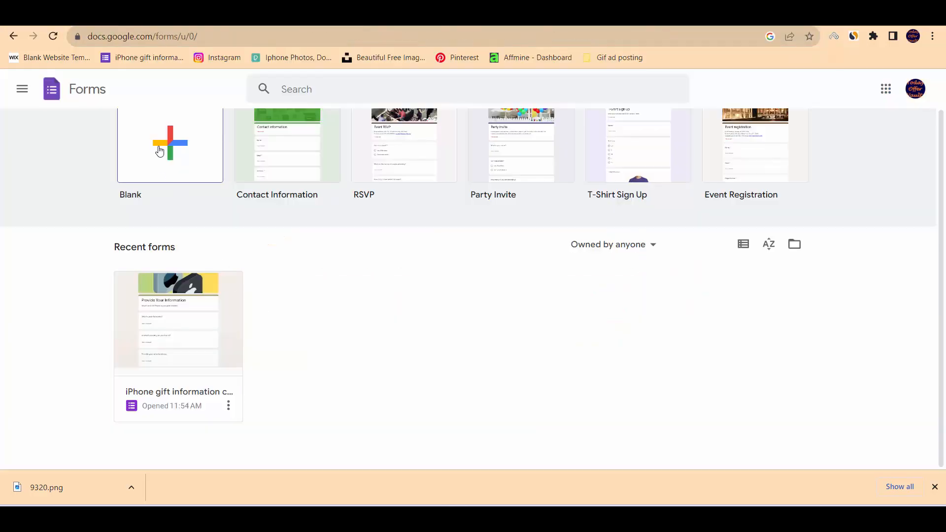
left_click(175, 148)
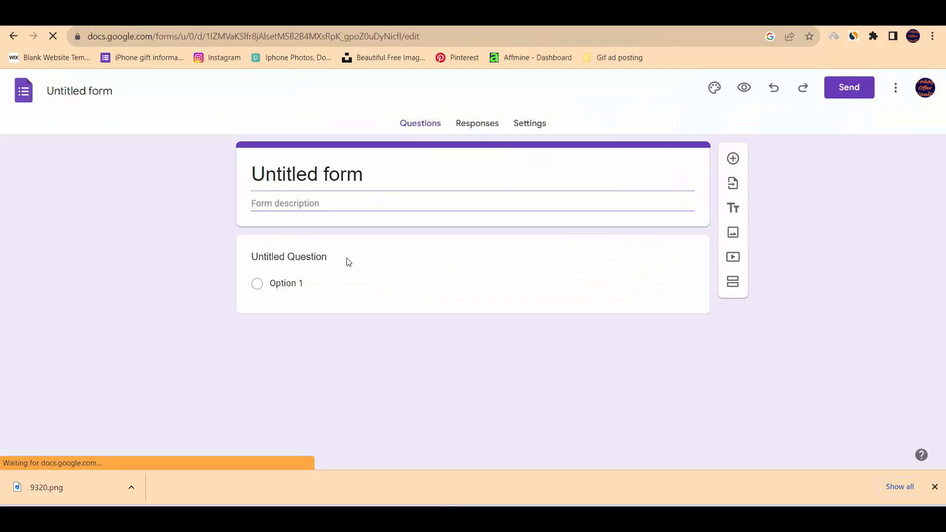
Title the form "Gift Card Delivery Data Collection".
left_click(329, 170)
left_click_drag(383, 173, 3, 154)
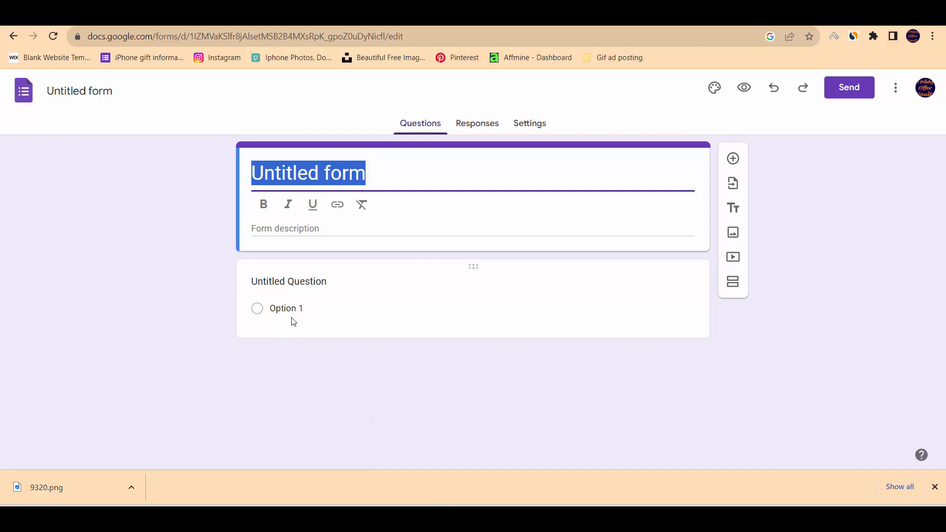
type("Gift ")
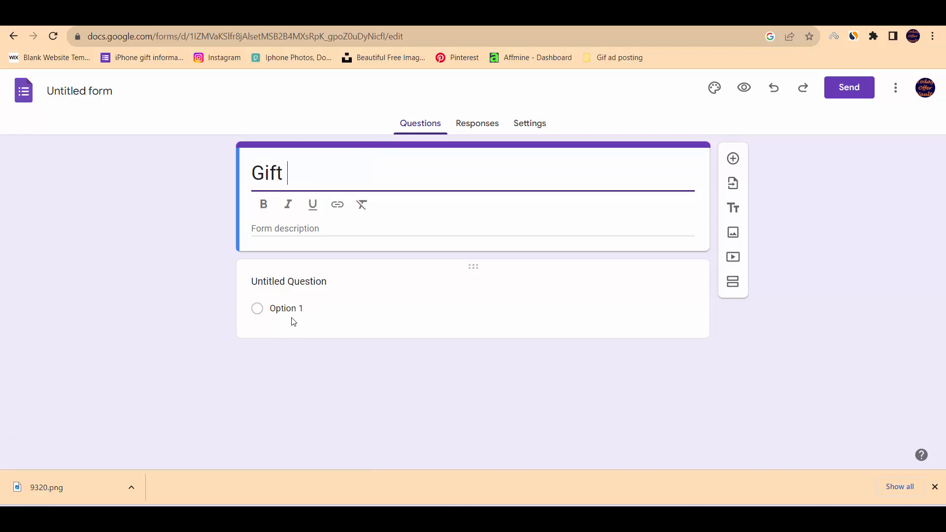
type("Card De")
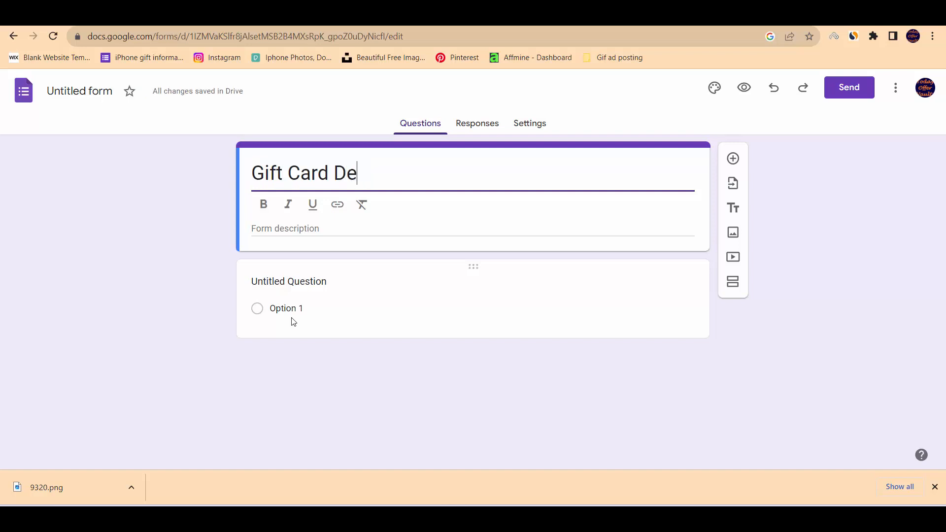
type("livery ")
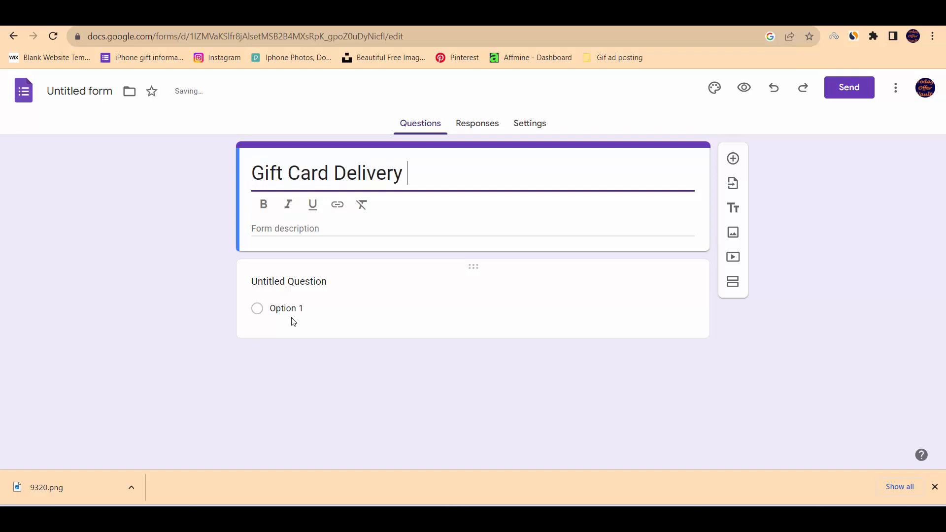
type("Data Collection")
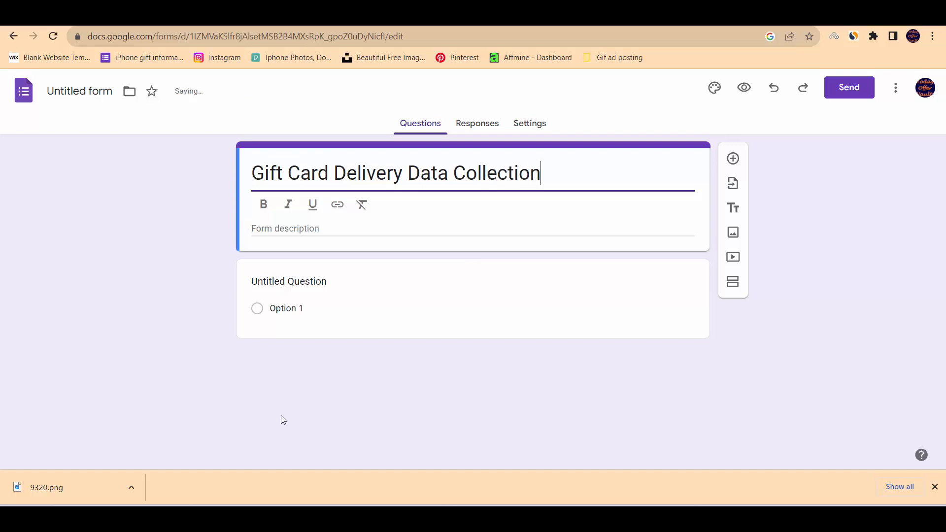
left_click(668, 394)
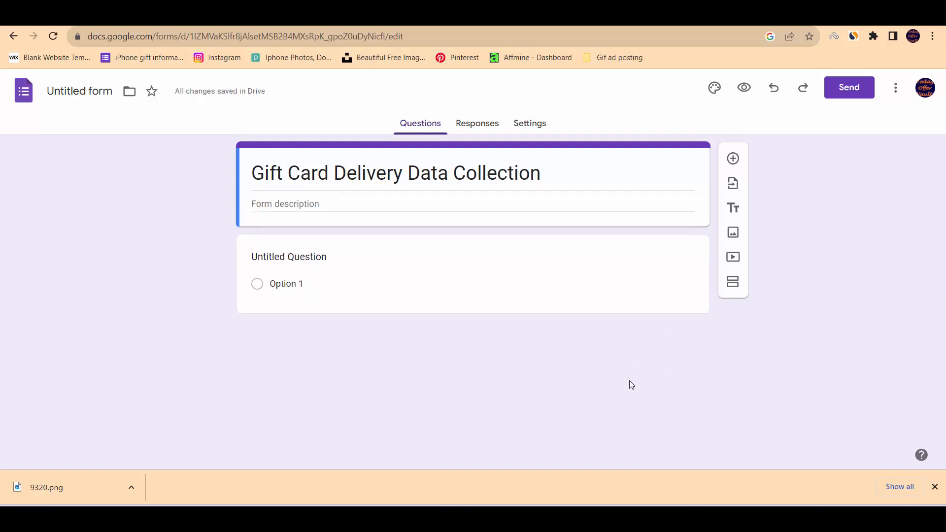
Enter the form description "Provide your information and receive your Gift Card!", correcting the spelling of "receive".
left_click(266, 205)
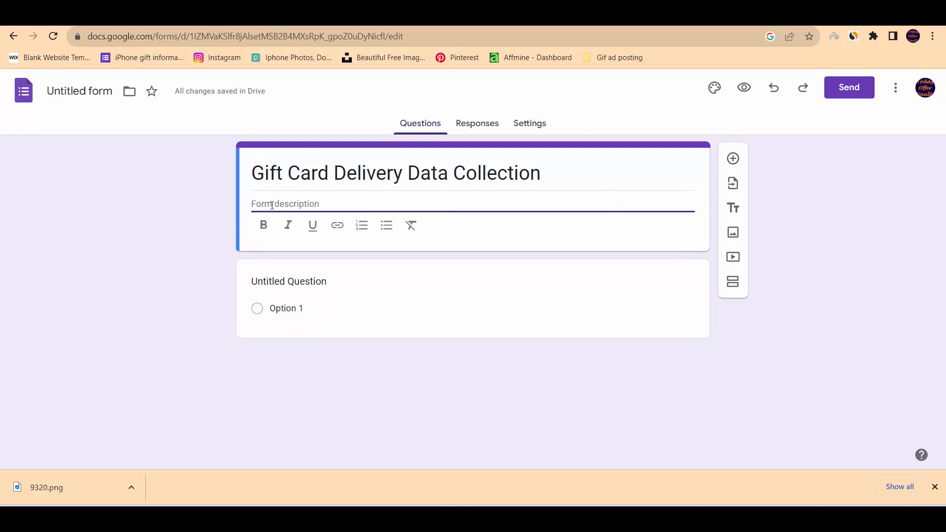
type("Pri")
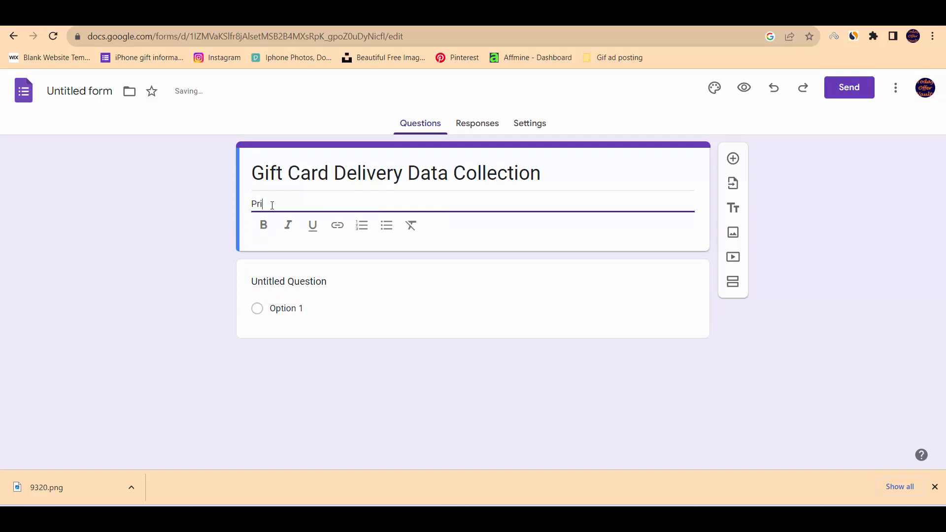
type("c")
key("BackSpace")
type("ve")
key("BackSpace")
key("BackSpace")
key("BackSpace")
type("ovide your ")
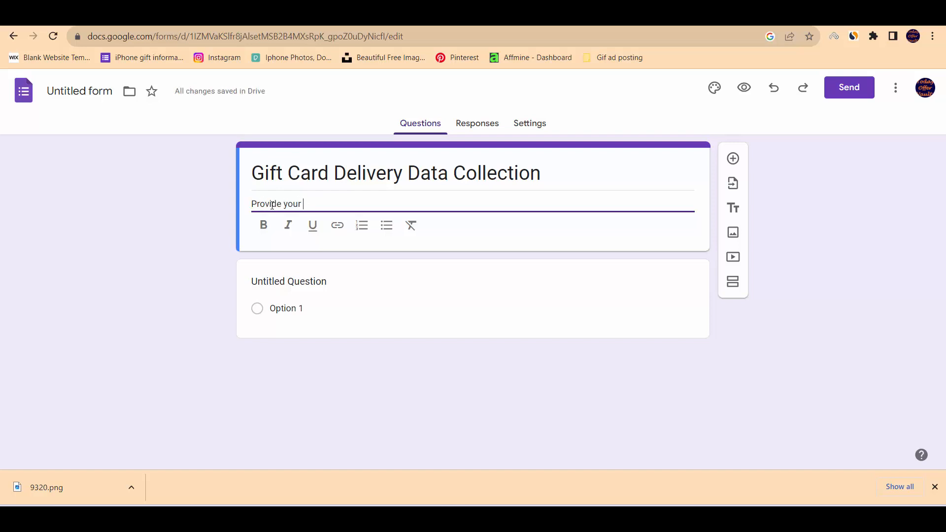
type("informa")
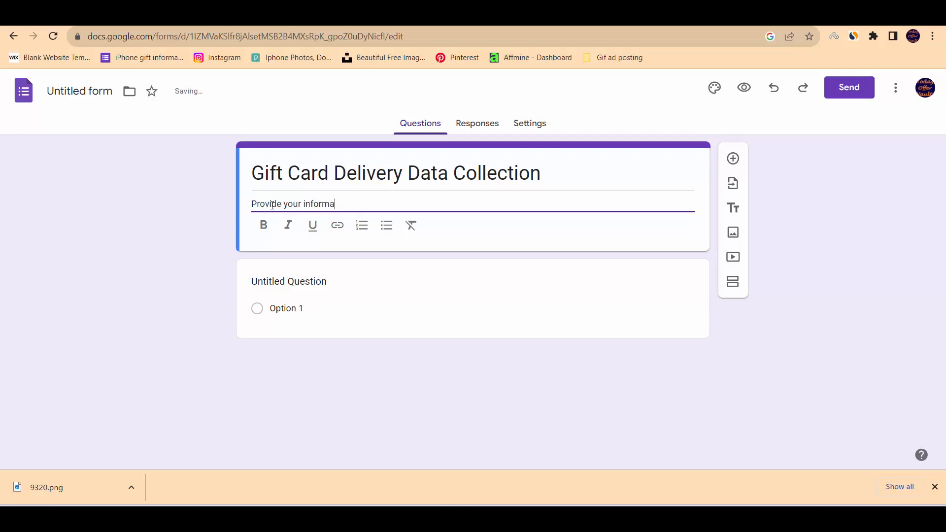
type("tion, so tha")
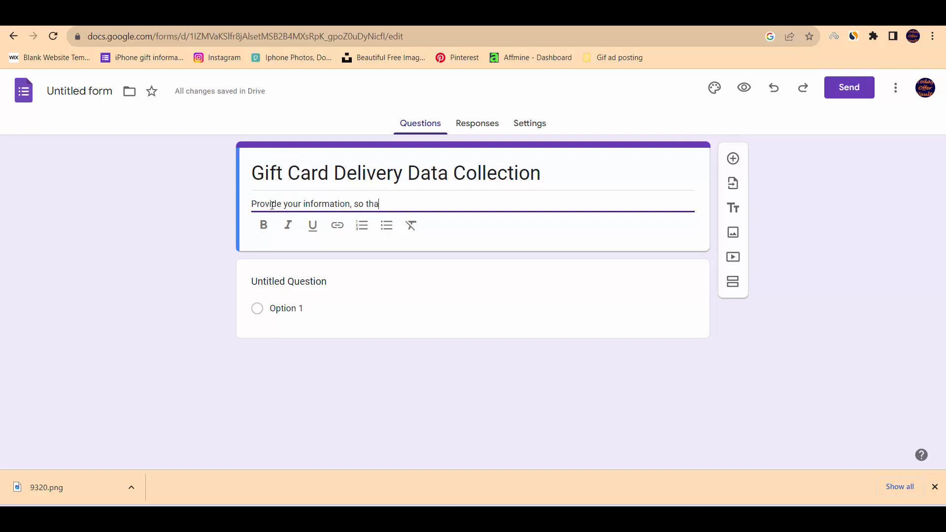
key("BackSpace")
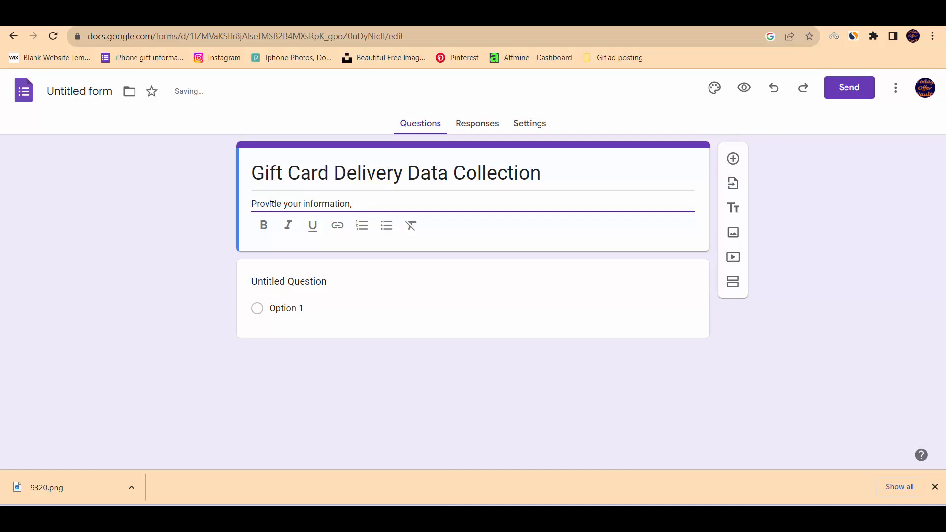
key("BackSpace")
type("and recieve")
right_click(382, 203)
left_click(399, 212)
type("your")
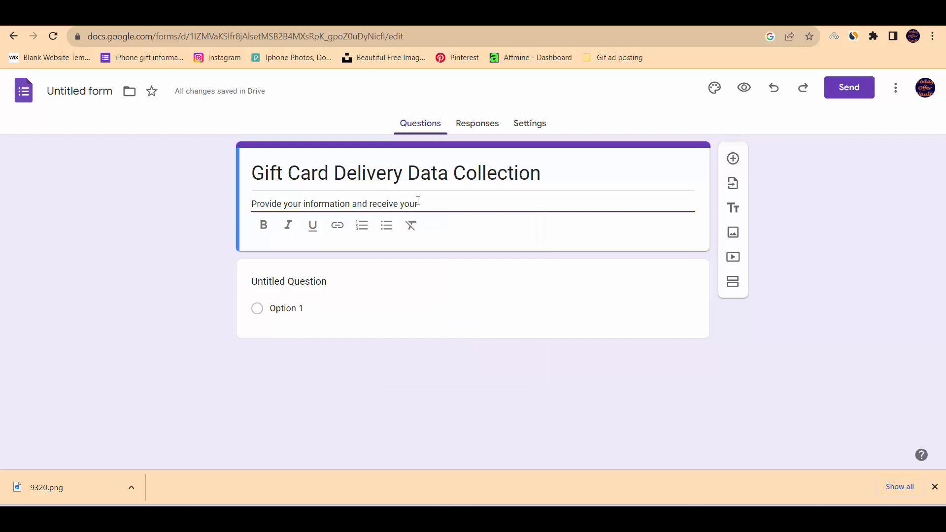
type(" Gift Card!")
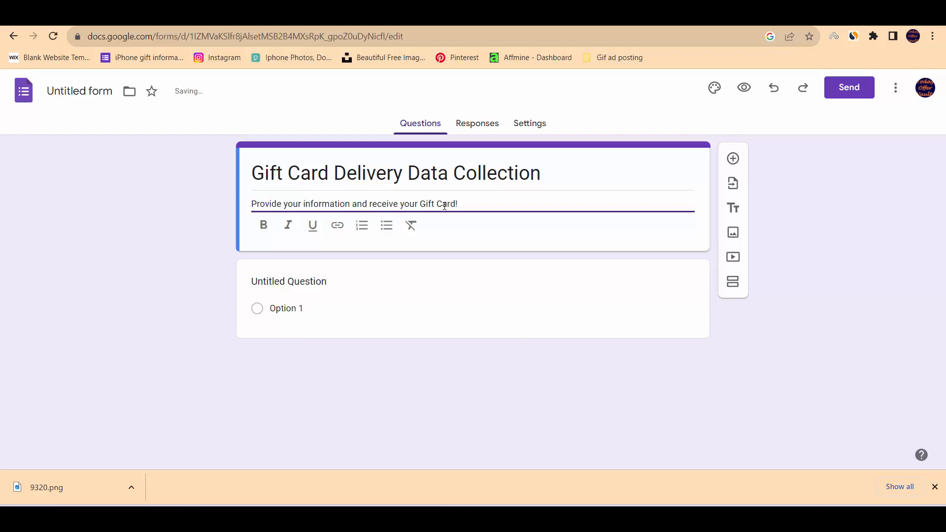
Add a question below the form header that reads "What's your name?".
left_click(732, 161)
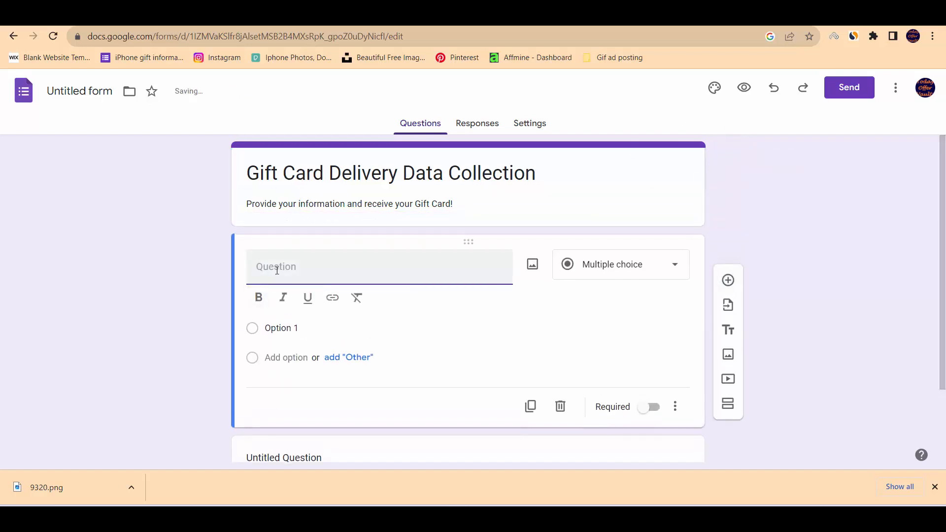
type("What")
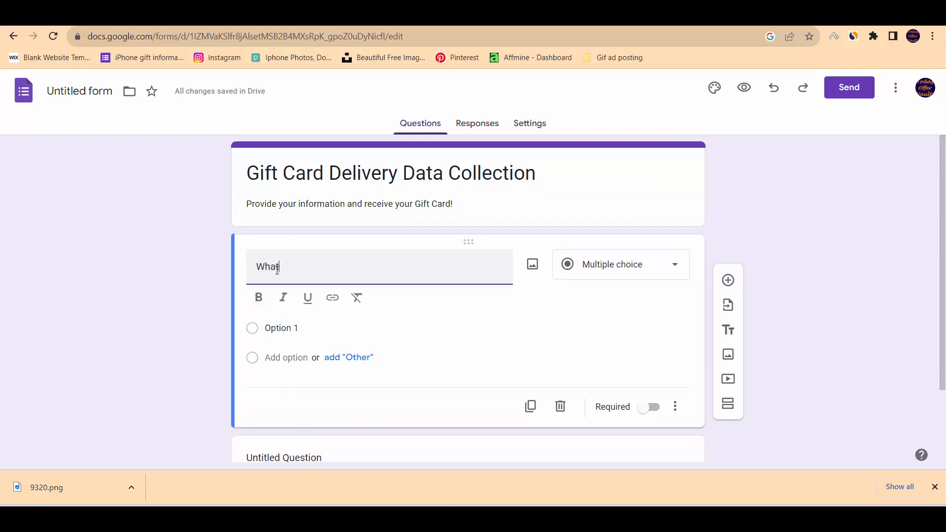
type("'s your me")
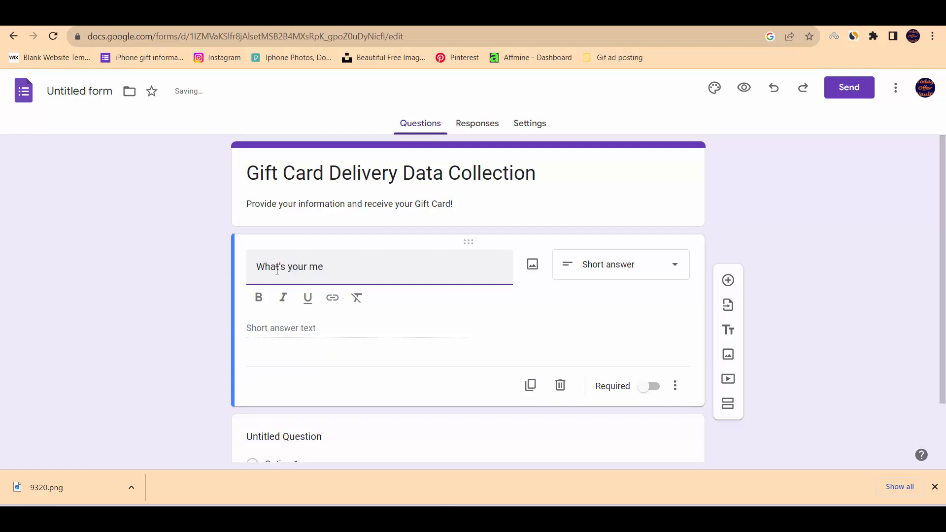
key("BackSpace")
key("BackSpace")
type("name?")
Add a question below the name question that reads "Prove your Country Name".
left_click(728, 280)
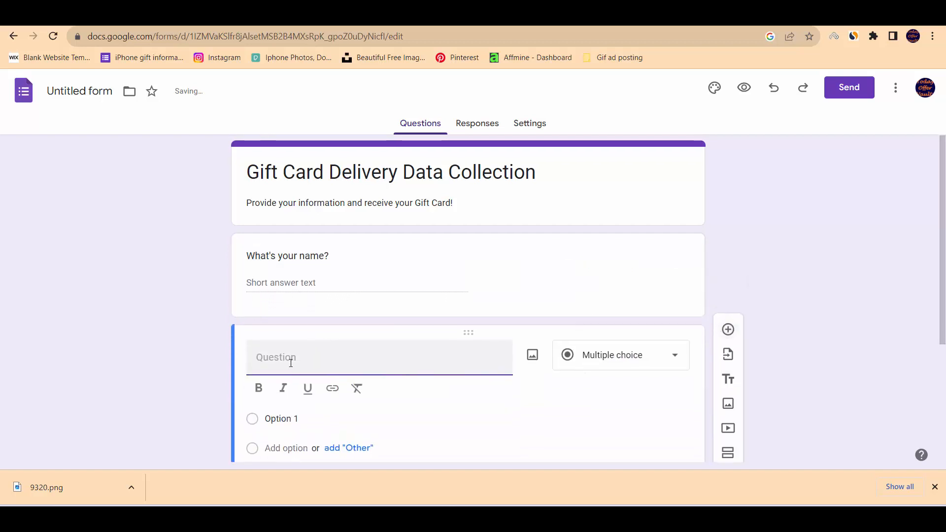
type("Wha")
key("BackSpace")
key("BackSpace")
key("BackSpace")
type("Provied")
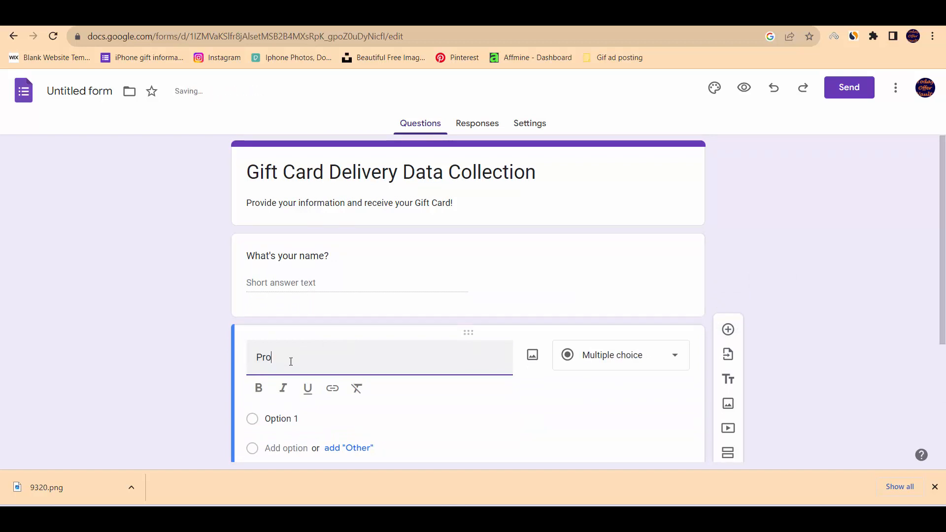
key("BackSpace")
key("BackSpace")
key("BackSpace")
type("de")
key("BackSpace")
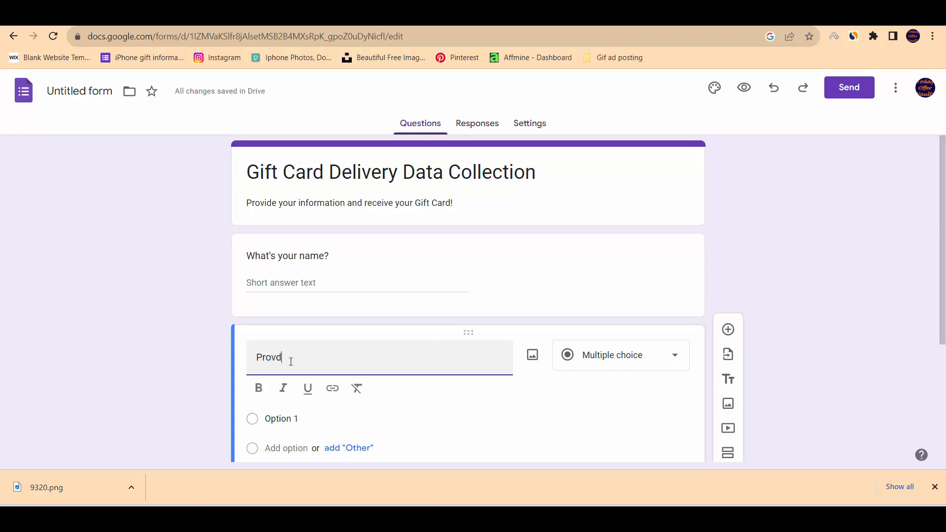
type("e your")
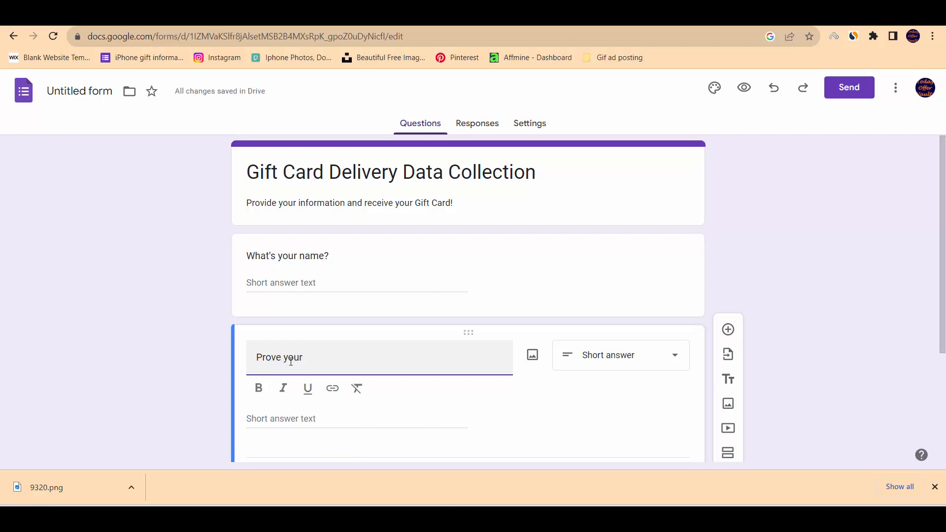
type("Country?")
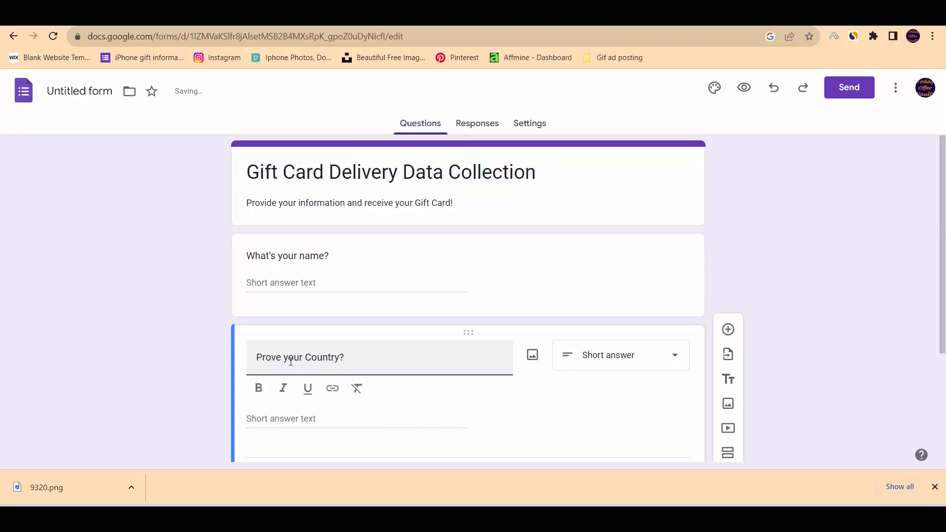
key("BackSpace")
type("Name")
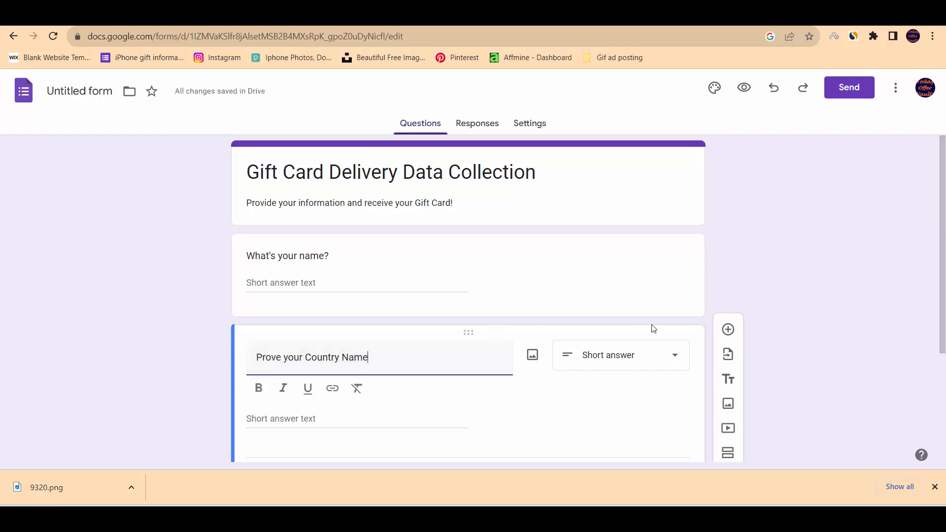
Add a question below the country question that reads "Provide your zip code".
left_click(730, 332)
left_click(730, 332)
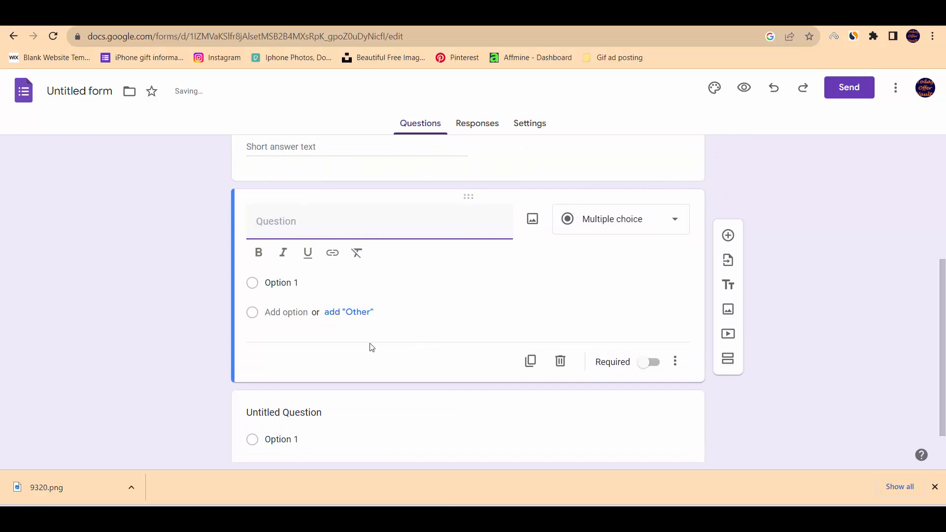
type("Provide your ")
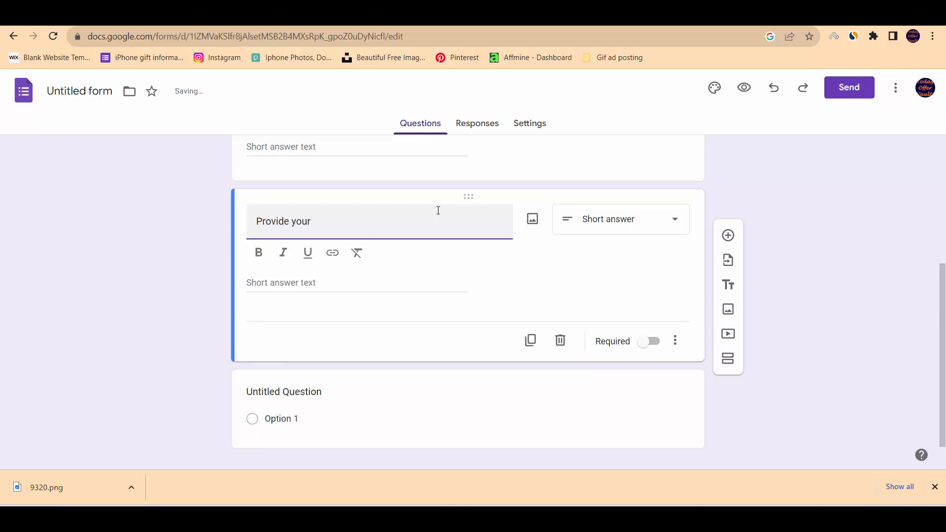
type("zip code")
Add a question below the zip code question that reads "Provide your contact number".
left_click(728, 236)
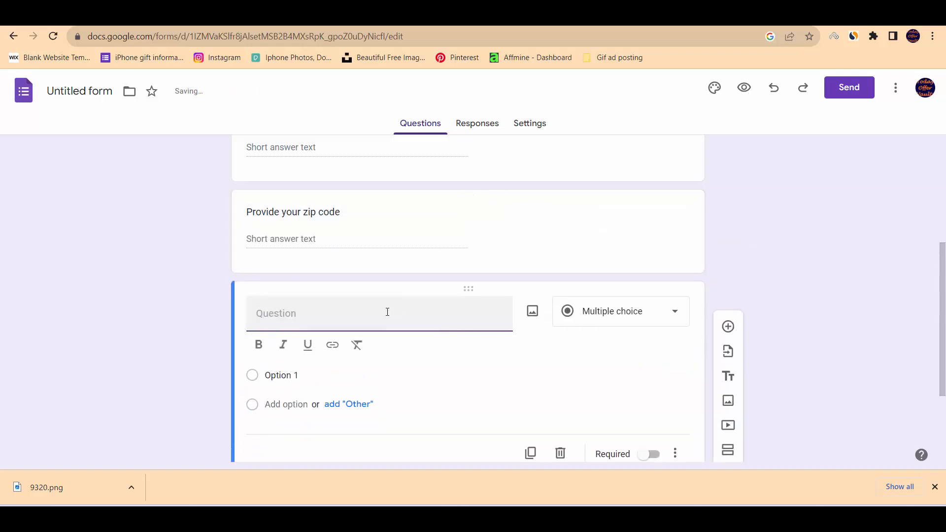
type("Po")
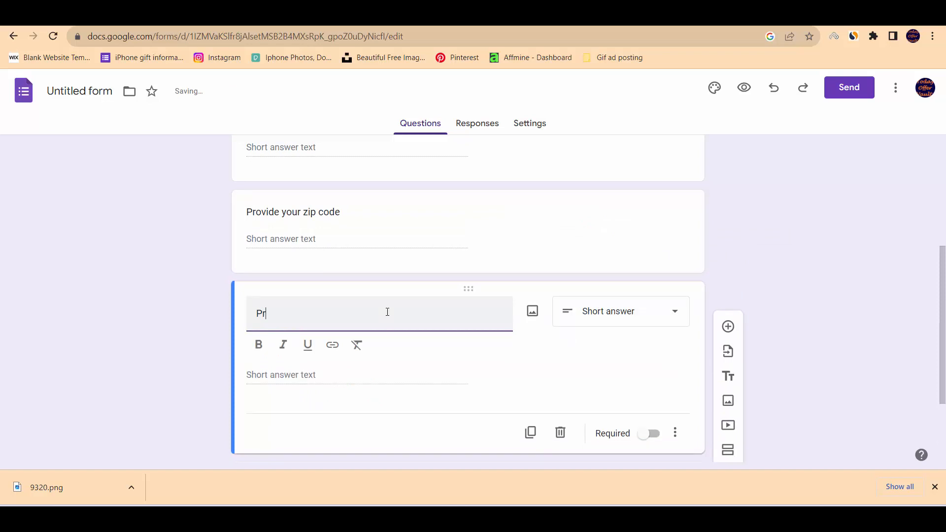
key("BackSpace")
type("rovide your contact ny")
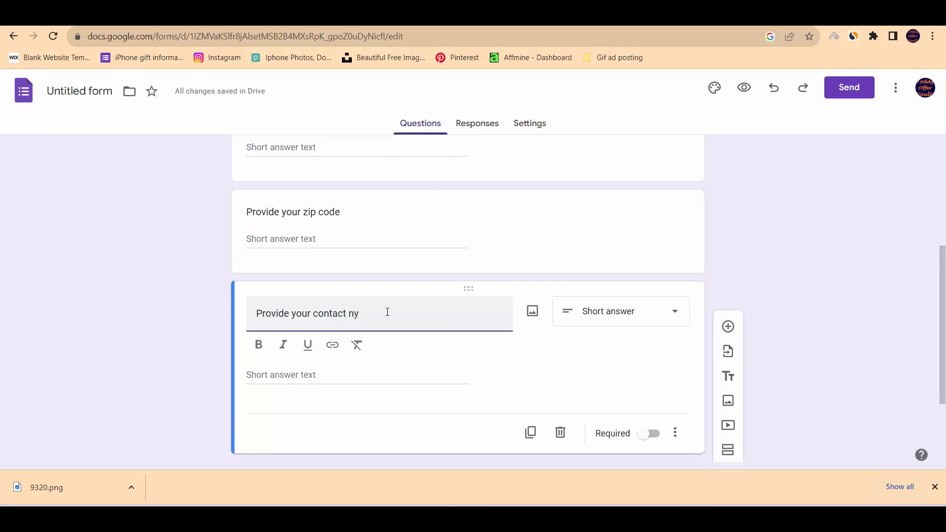
key("BackSpace")
type("umber")
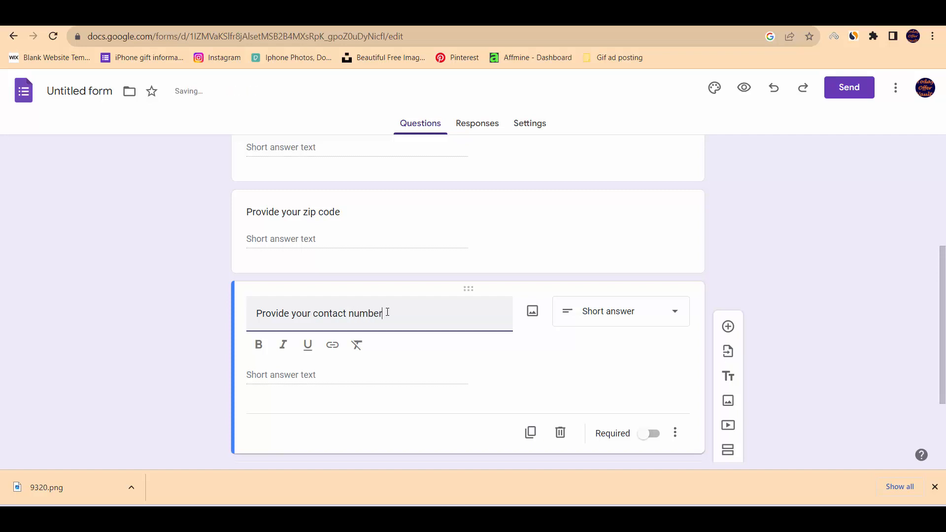
Add a question below the contact number question that reads "Provide your address".
left_click(729, 326)
type("Pro")
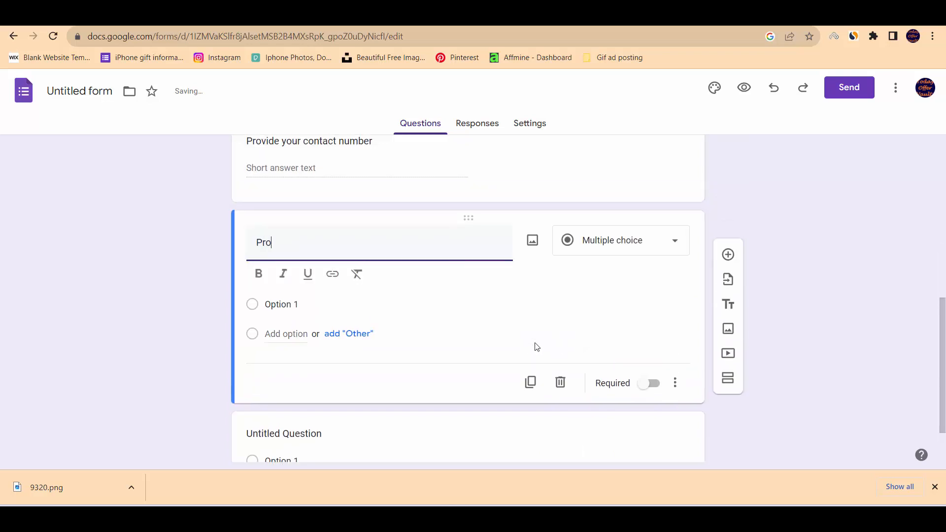
type("vide your address")
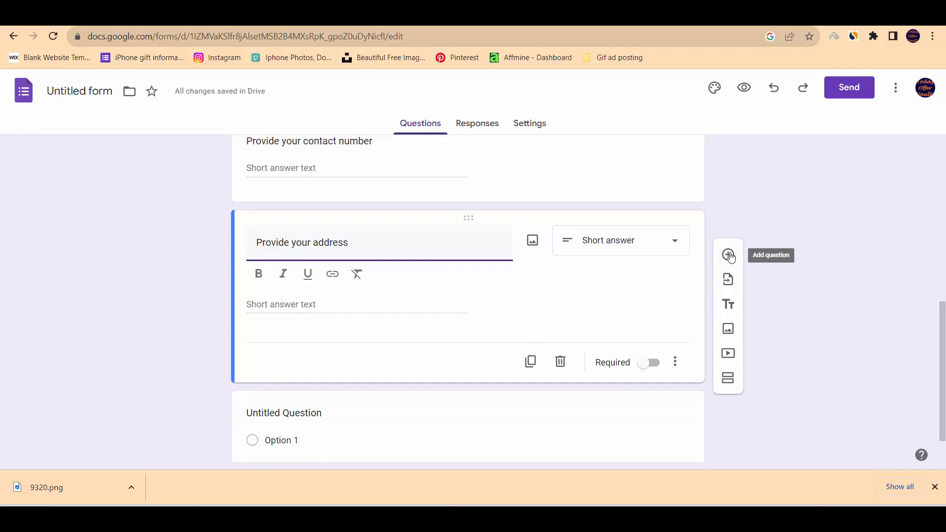
left_click(814, 293)
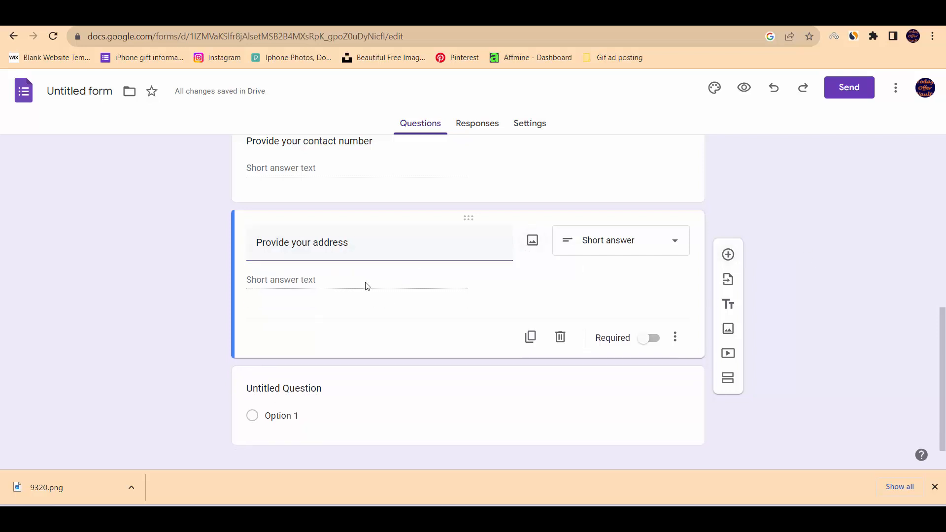
Open the form's sending options, generate its shareable link with the URL shortened, and copy it.
scroll(370, 281, "up", 5)
scroll(369, 281, "down", 1)
scroll(370, 281, "up", 5)
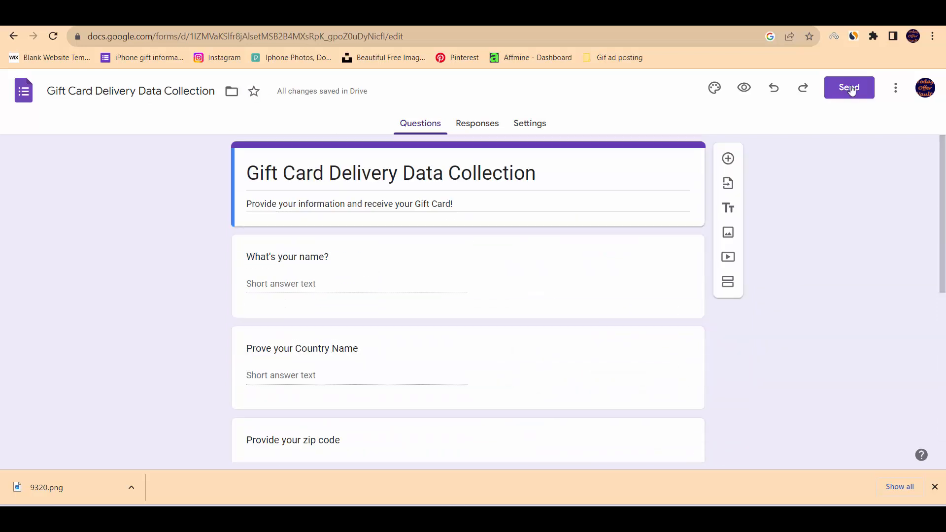
left_click(851, 91)
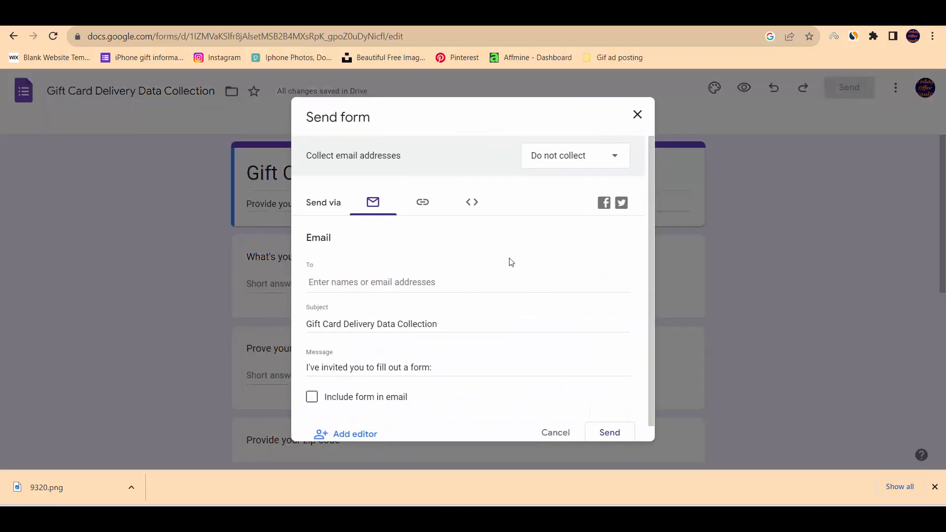
left_click(423, 202)
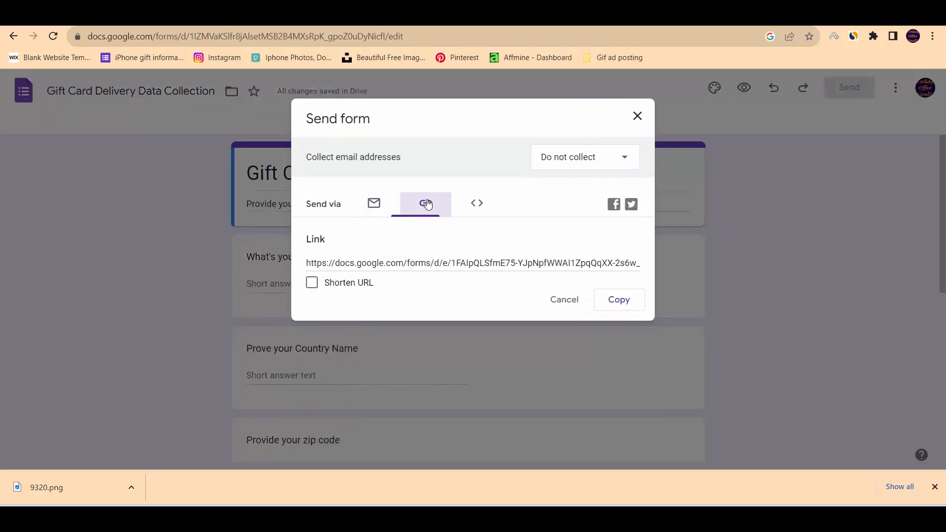
left_click(312, 283)
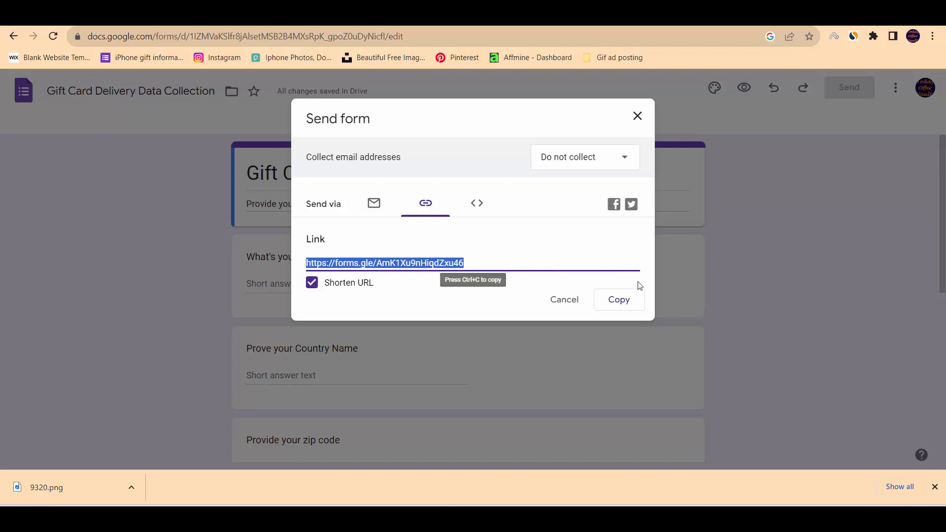
left_click(626, 304)
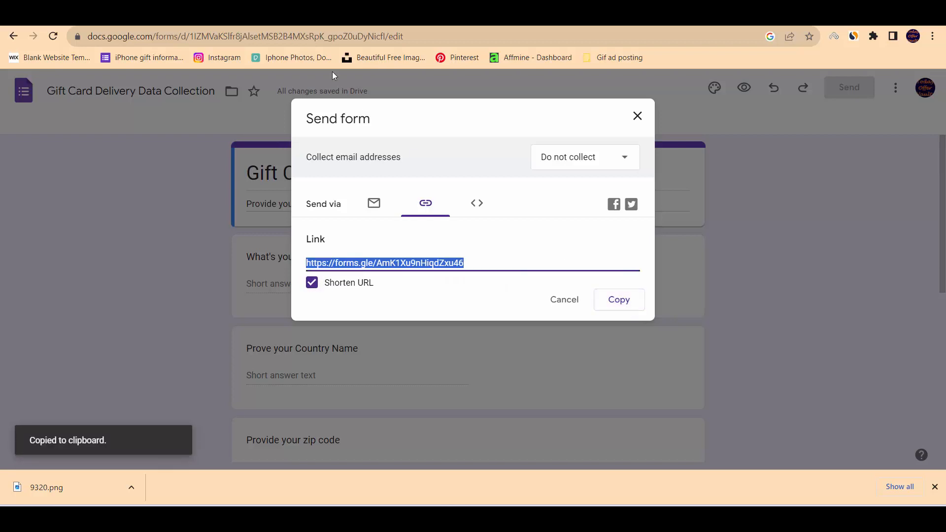
Switch to Affmine, paste the shortened form link as the locker's redirect URL and continue to the customization stage.
left_click(148, 20)
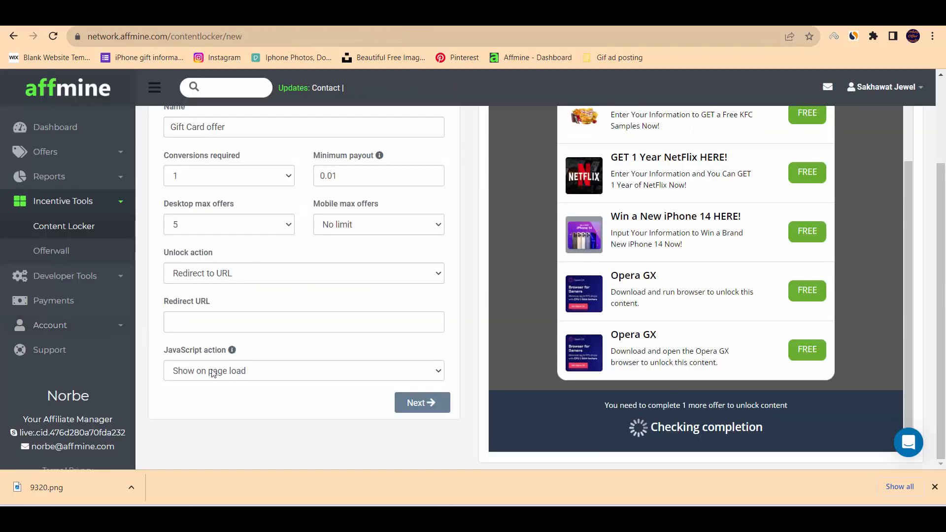
left_click(212, 318)
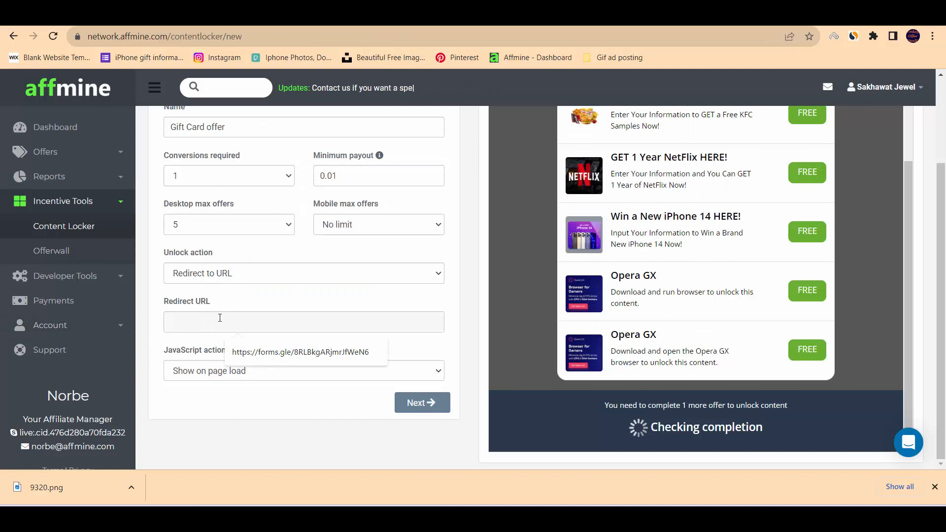
key("ctrl+v")
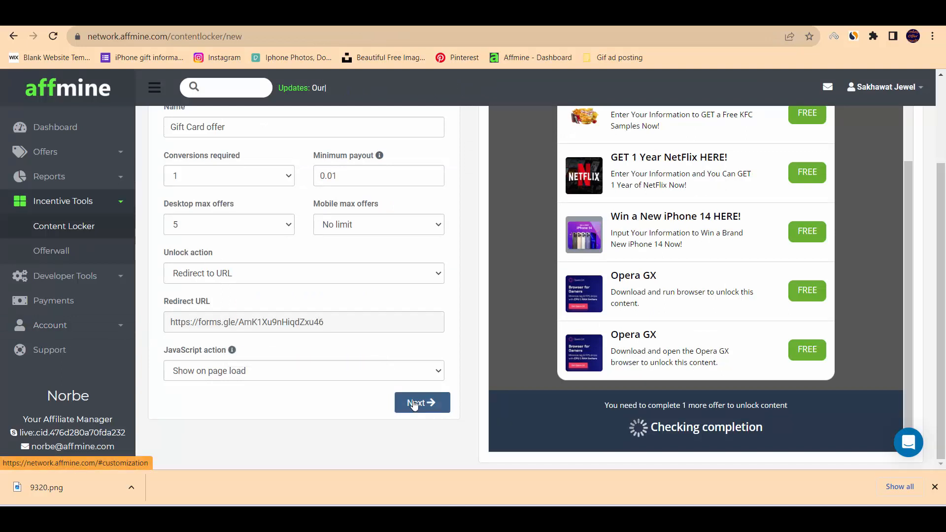
left_click(413, 404)
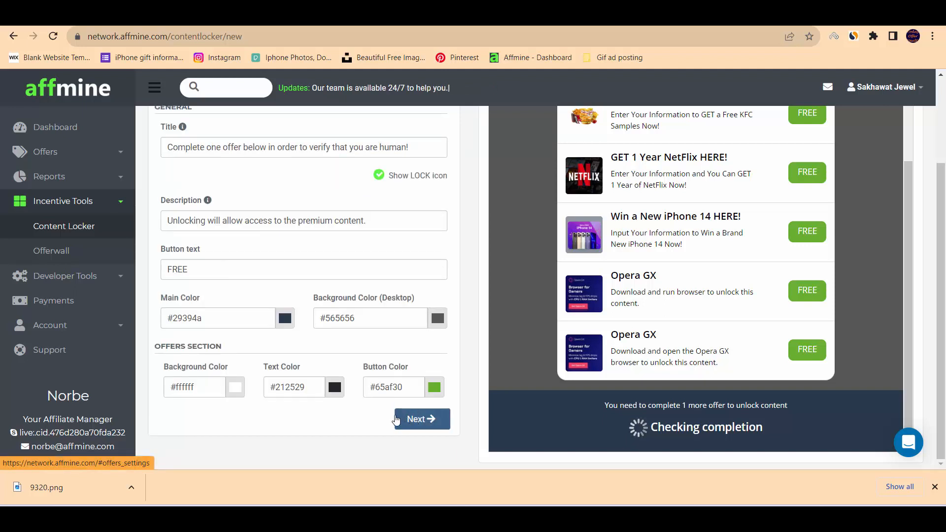
Try several blue shades for the content locker's main color and settle on dark blue #2a4057.
scroll(239, 189, "up", 3)
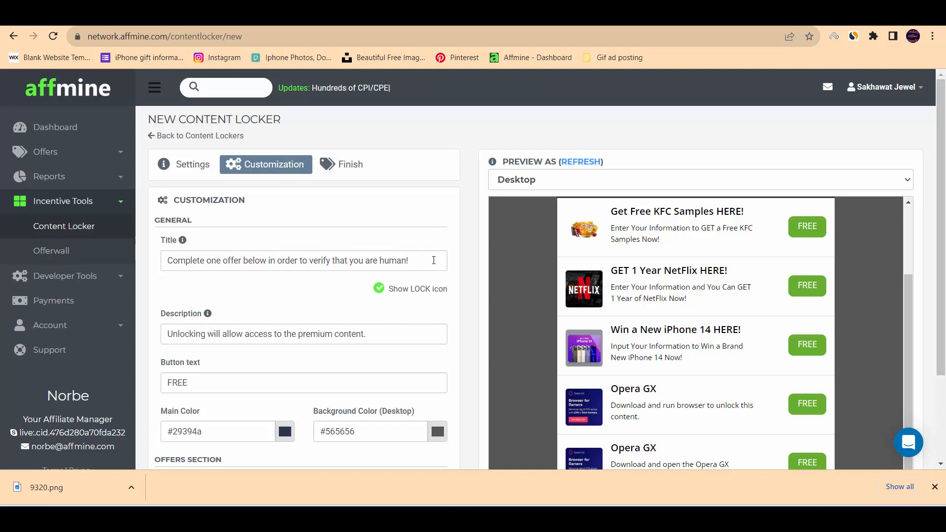
scroll(646, 303, "up", 2)
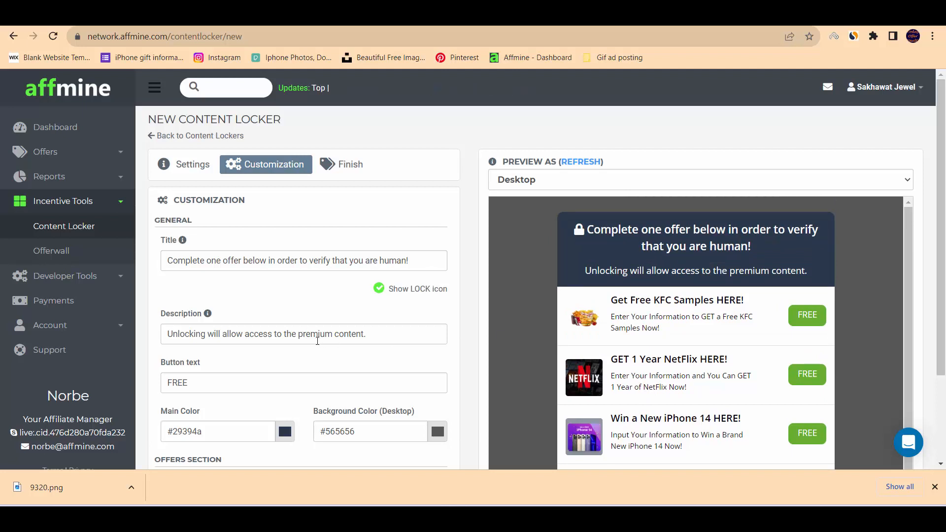
scroll(318, 345, "down", 1)
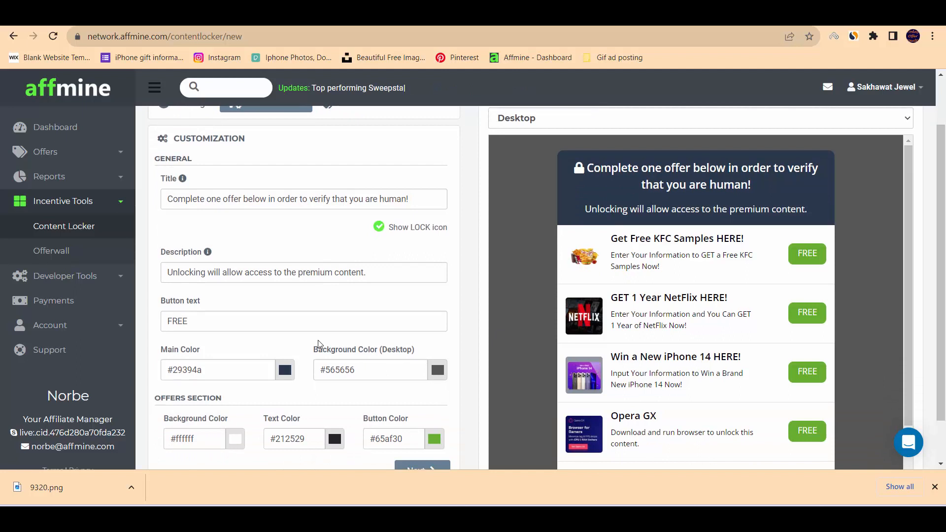
scroll(261, 347, "down", 1)
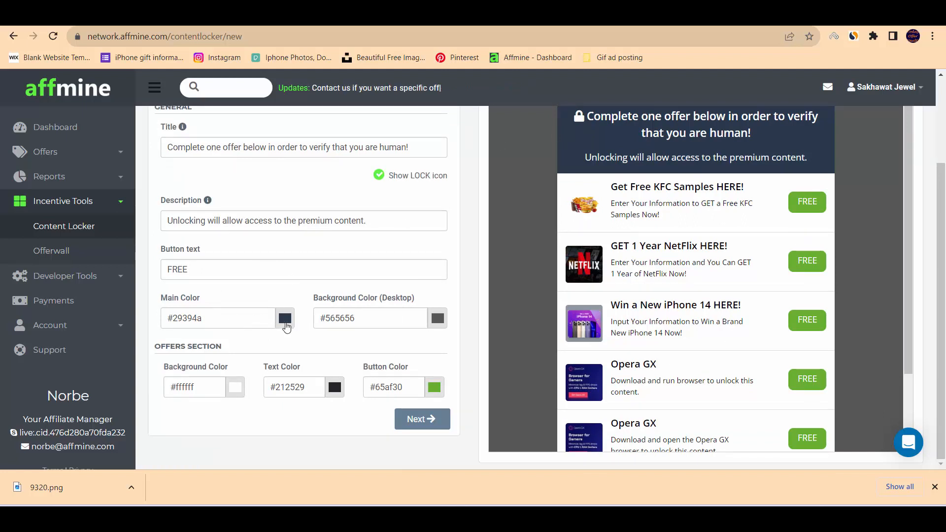
left_click(284, 318)
left_click(270, 344)
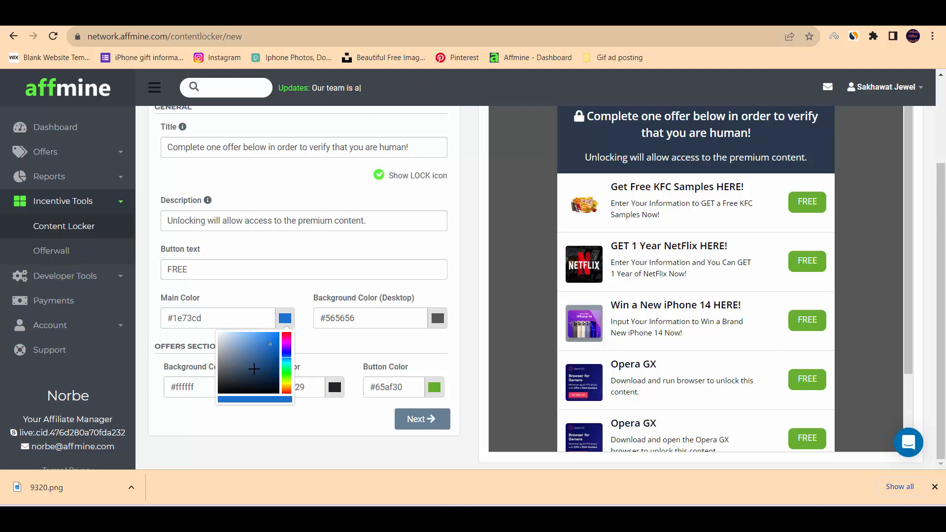
left_click(272, 370)
left_click(264, 349)
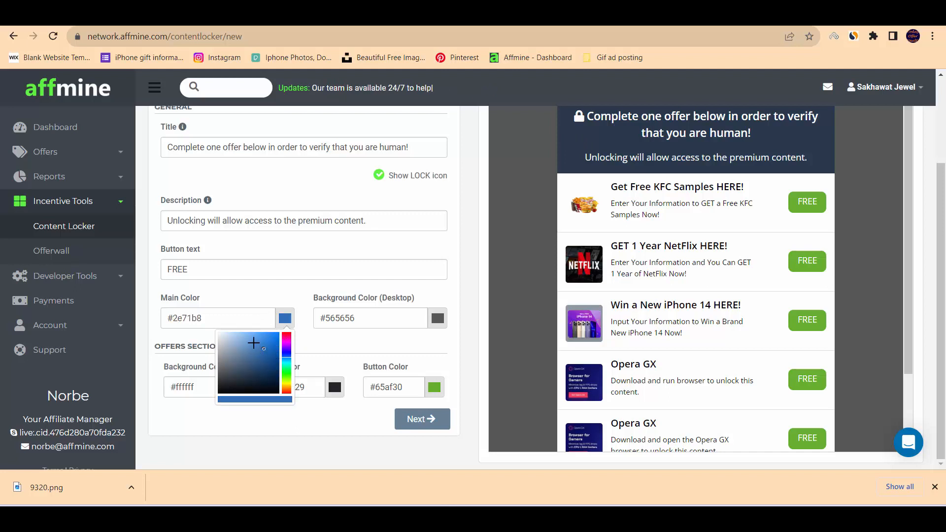
left_click(255, 336)
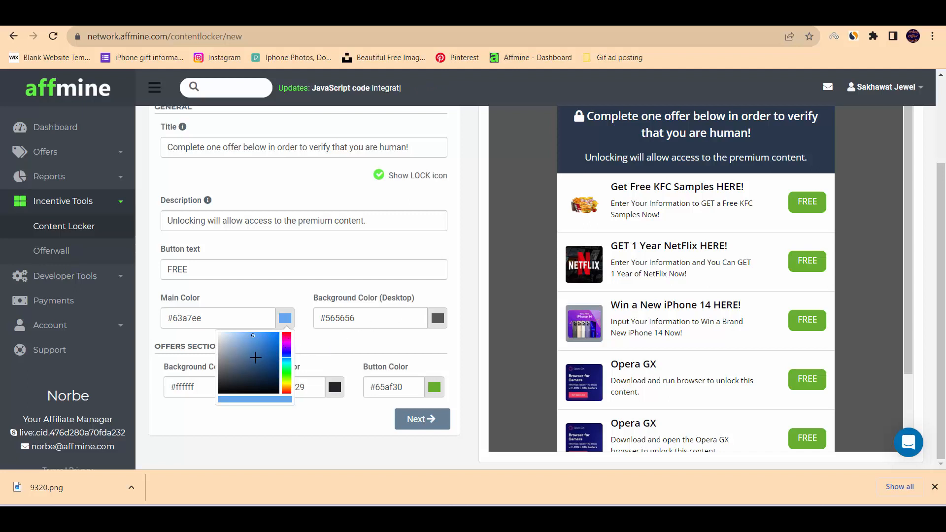
left_click(255, 357)
left_click(250, 372)
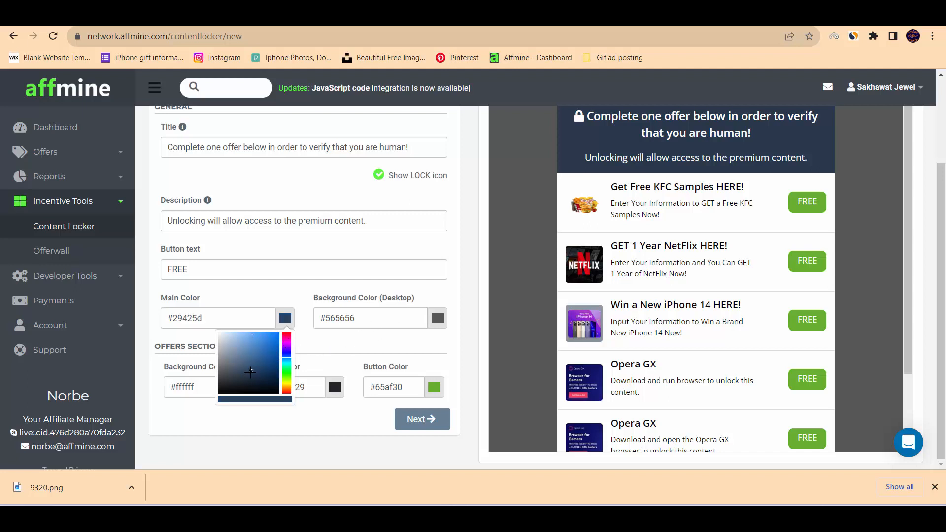
left_click(325, 430)
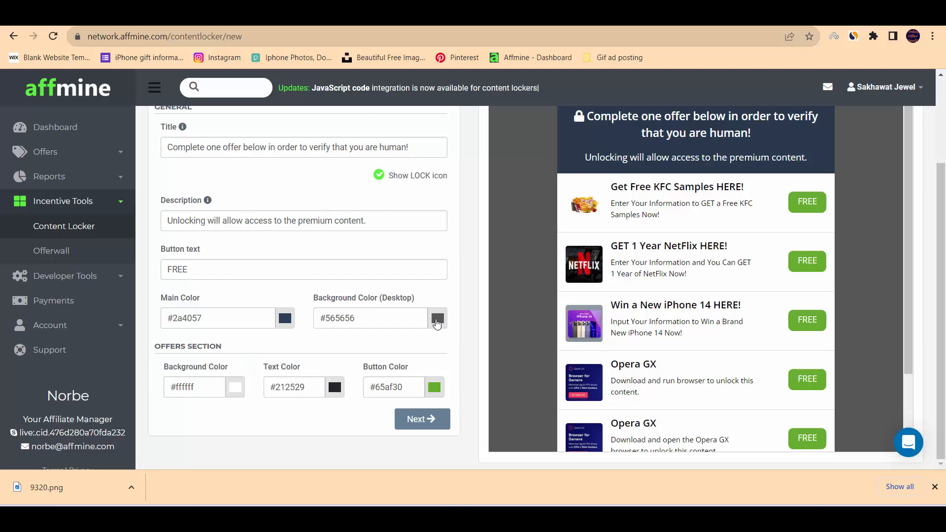
Set the content locker's desktop background color to dark teal #1d6571.
left_click(438, 320)
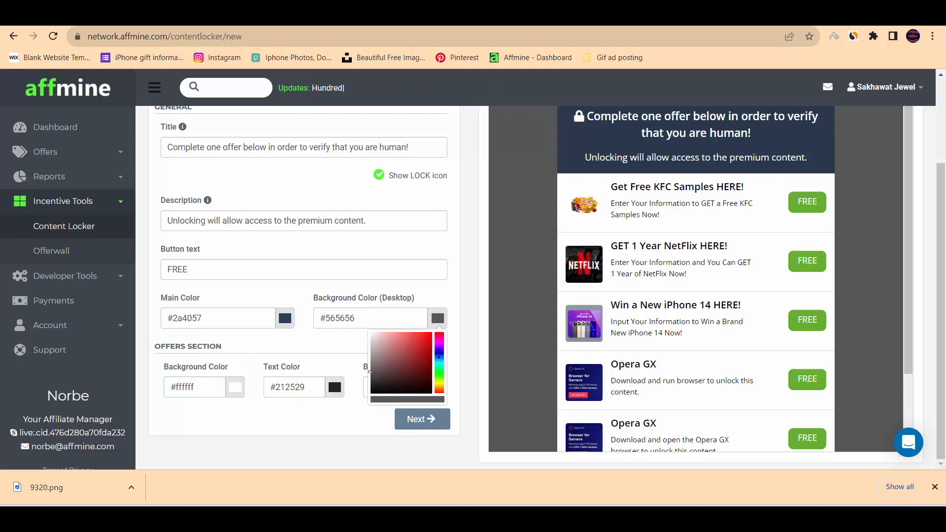
left_click(439, 361)
left_click(411, 343)
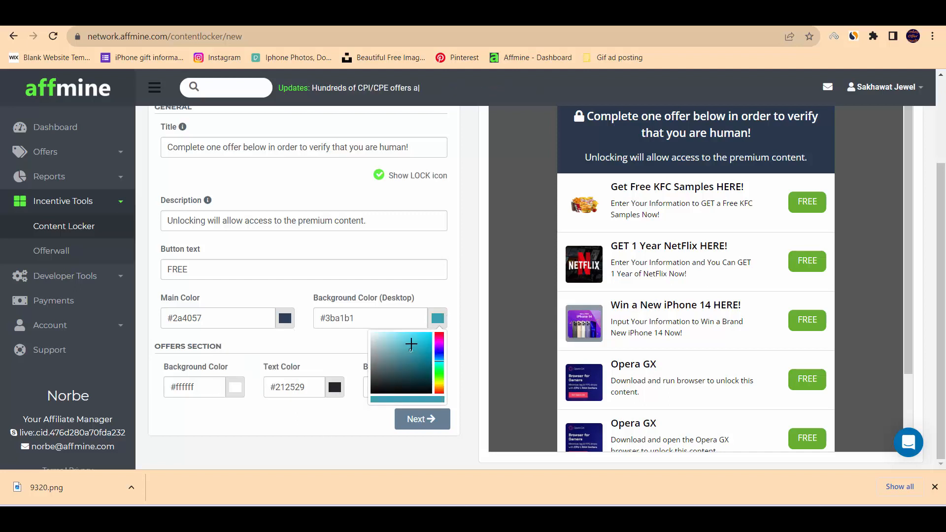
left_click(416, 367)
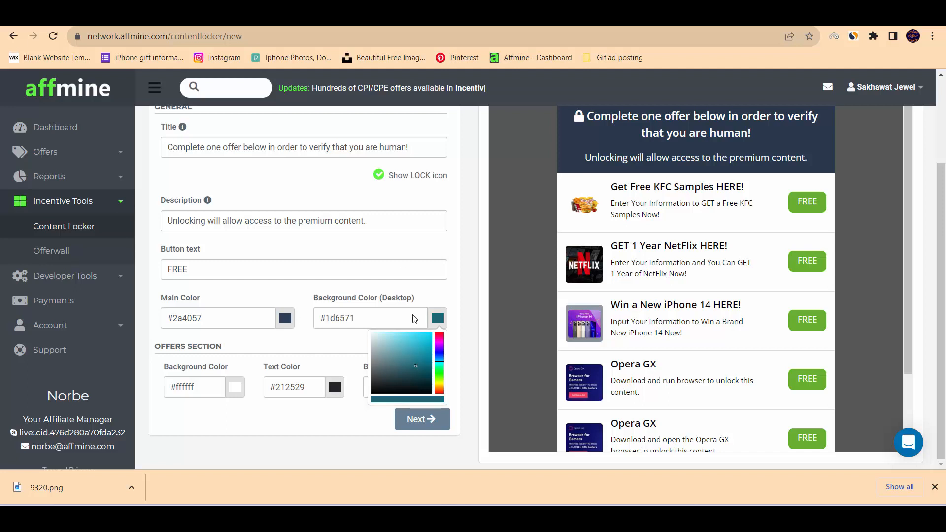
left_click(330, 430)
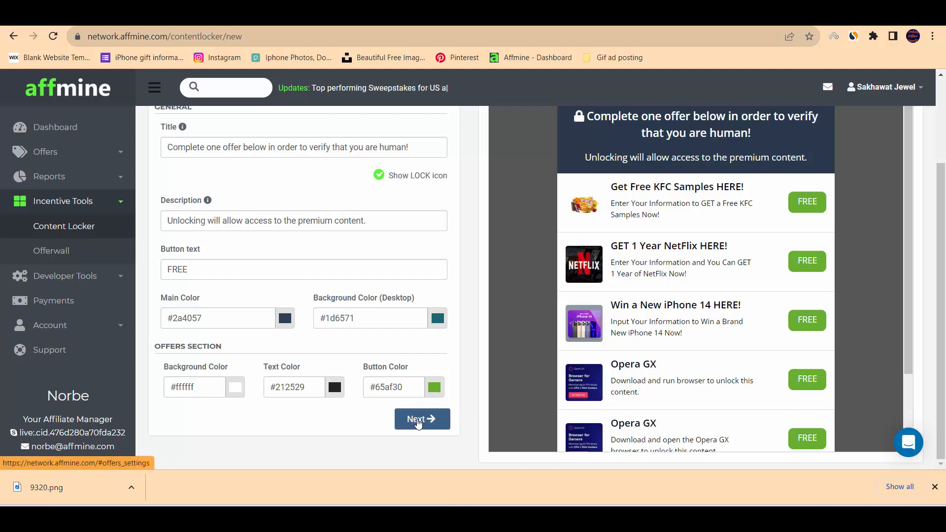
Proceed to the final stage and finish creating the "Gift Card offer" content locker.
left_click(418, 420)
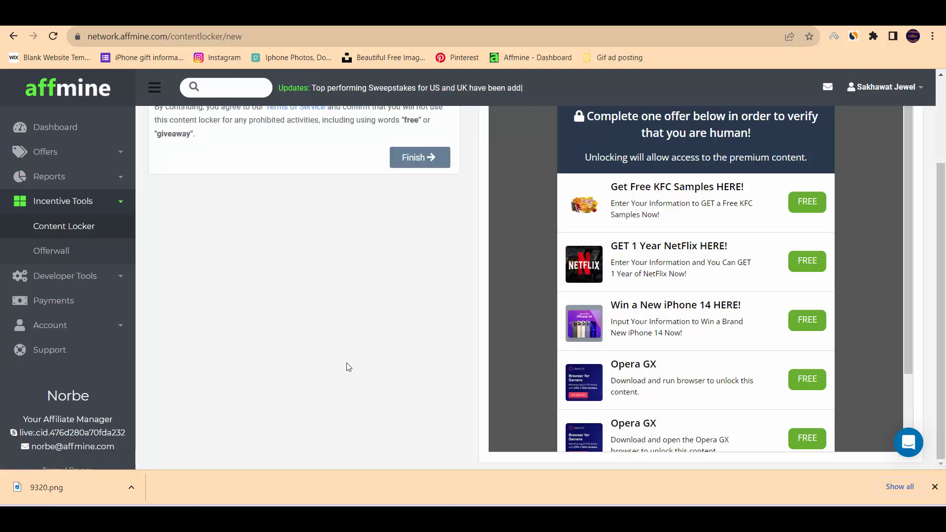
scroll(350, 364, "up", 3)
left_click(426, 273)
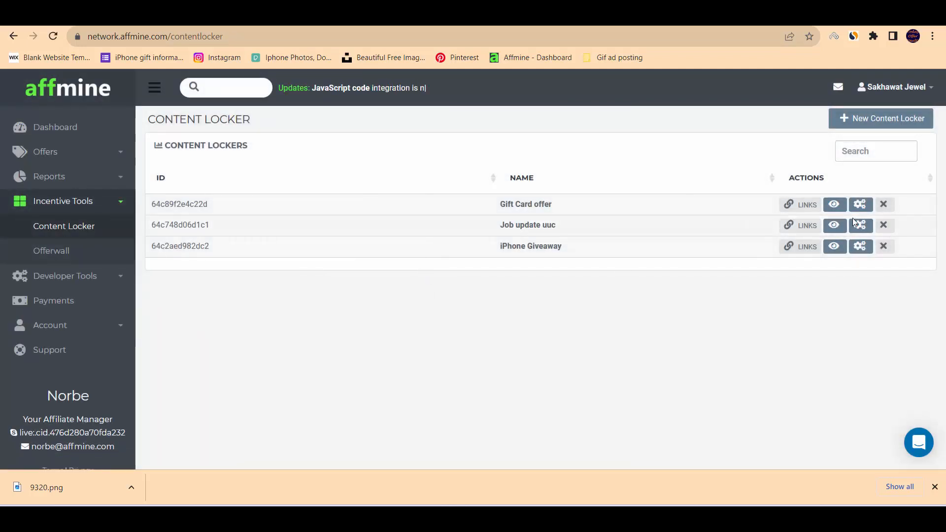
Preview the "Gift Card offer" locker page, return to the locker list and view the locker's direct link and script.
left_click(838, 206)
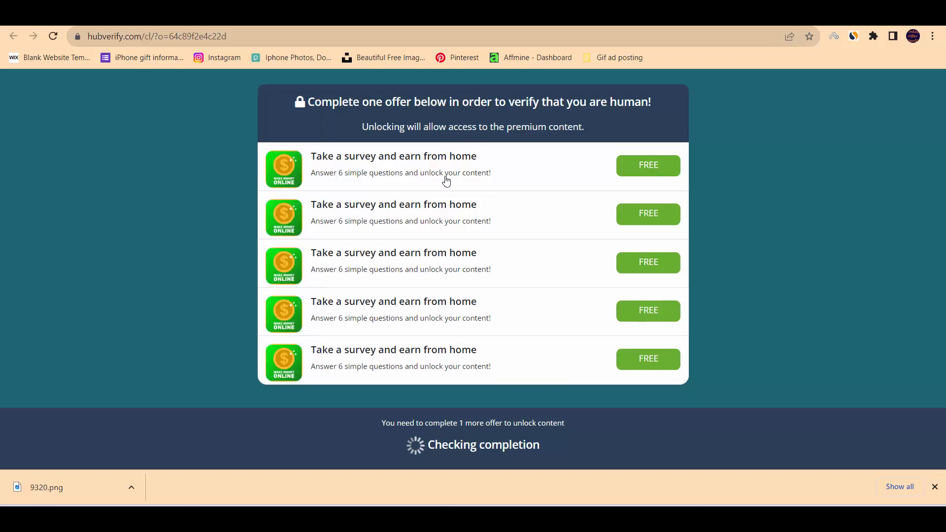
left_click(359, 17)
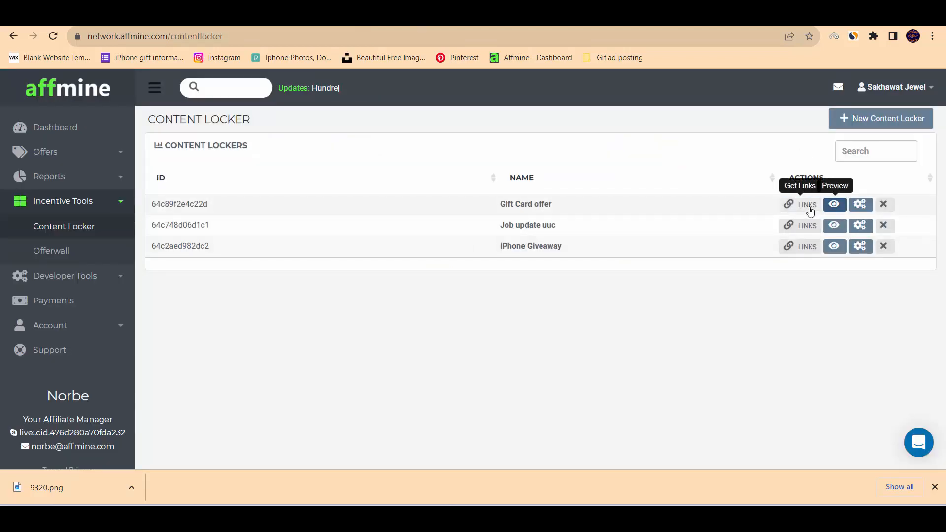
left_click(809, 204)
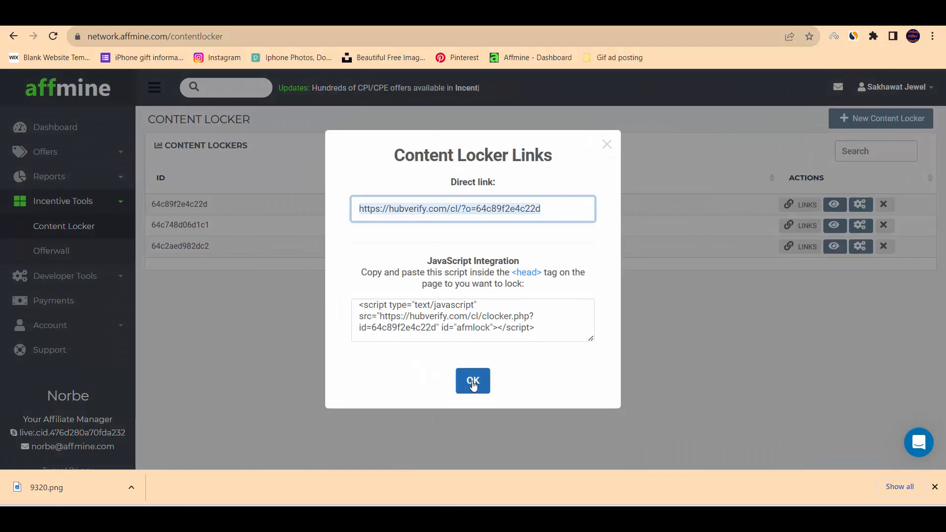
left_click(473, 381)
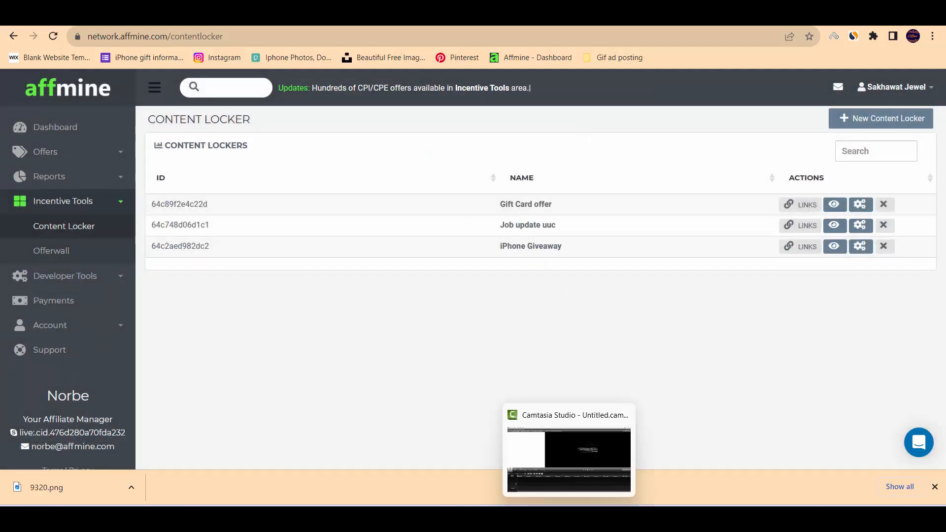
Switch to Notepad, paste the copied Google Form link into a new blank note and minimize the window.
left_click(621, 519)
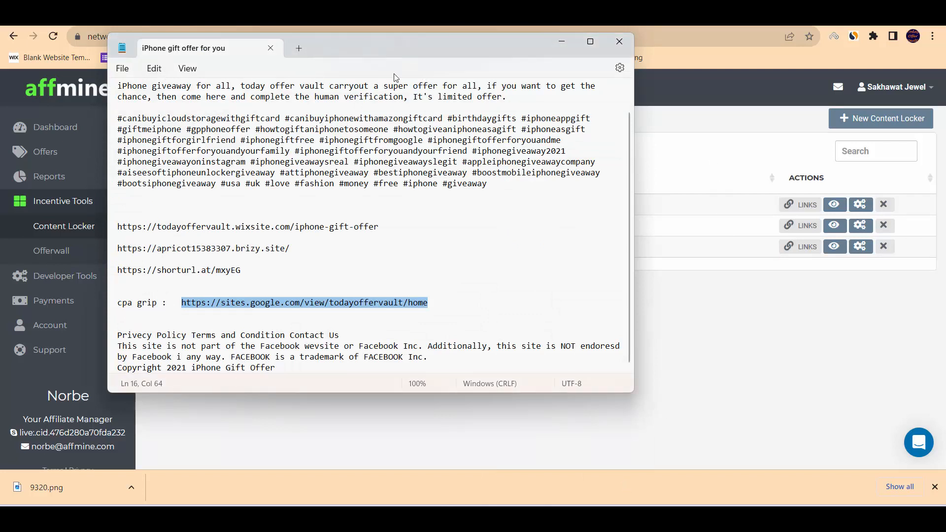
left_click(299, 48)
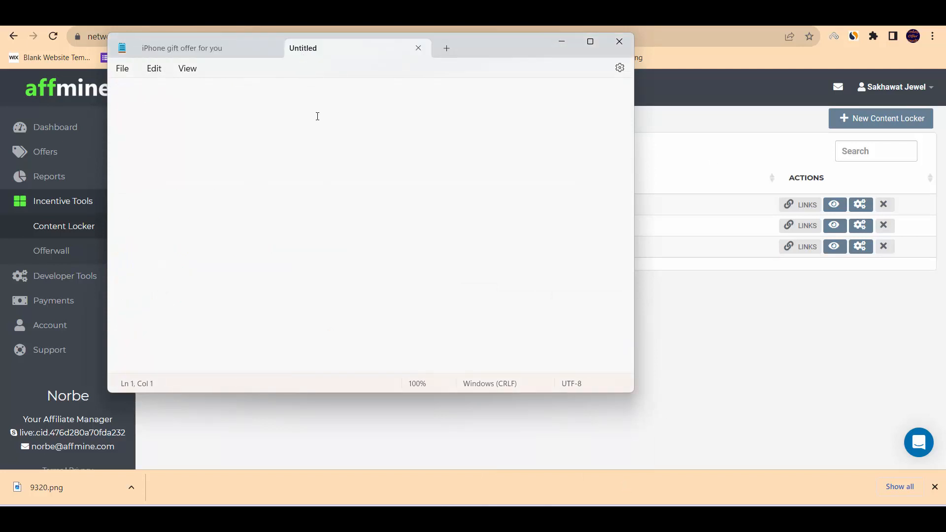
type("https://forms.gle/AmK1Xu9nHiqdZxu46")
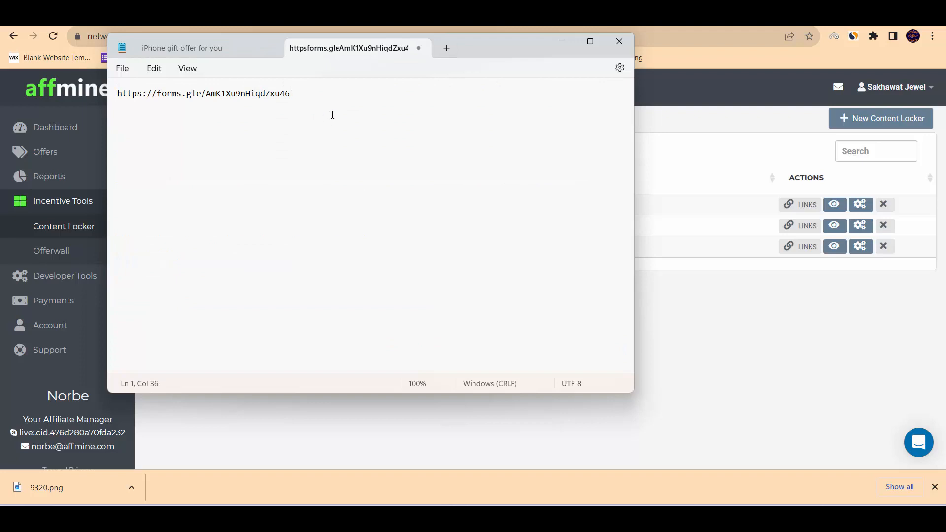
left_click(562, 41)
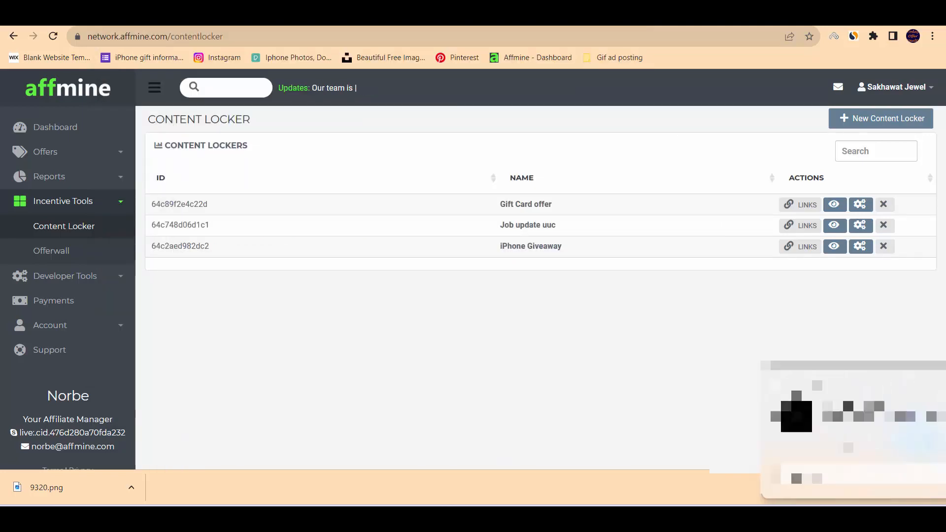